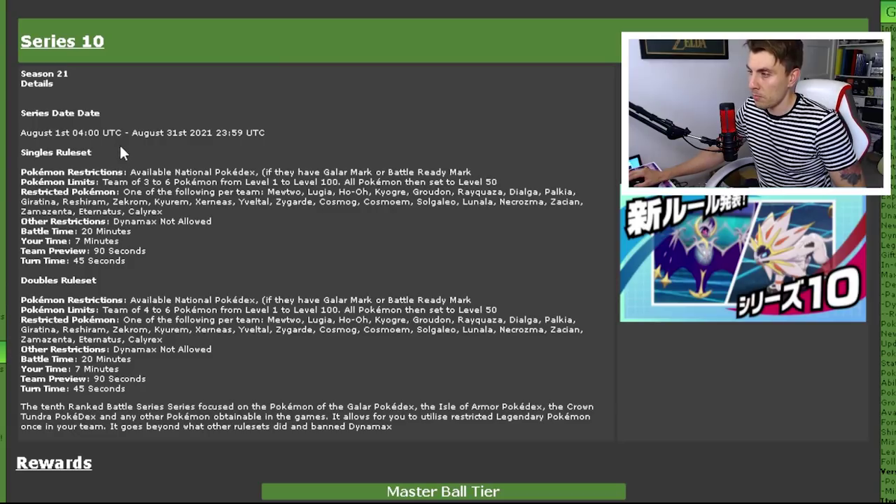
# Examine the Series 10 season details, highlighting the start of the series date range.
pyautogui.moveTo(122, 133); pyautogui.dragTo(28, 74)
pyautogui.click(87, 145)
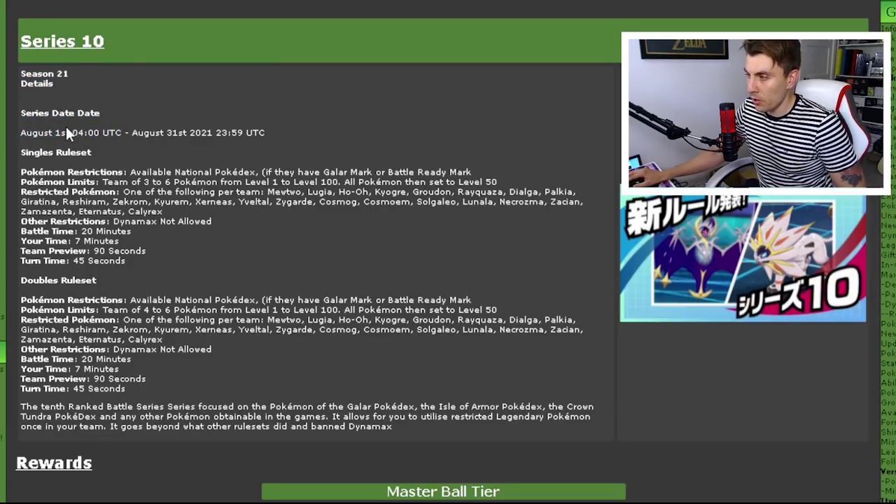
pyautogui.moveTo(20, 132); pyautogui.dragTo(114, 132)
pyautogui.click(118, 132)
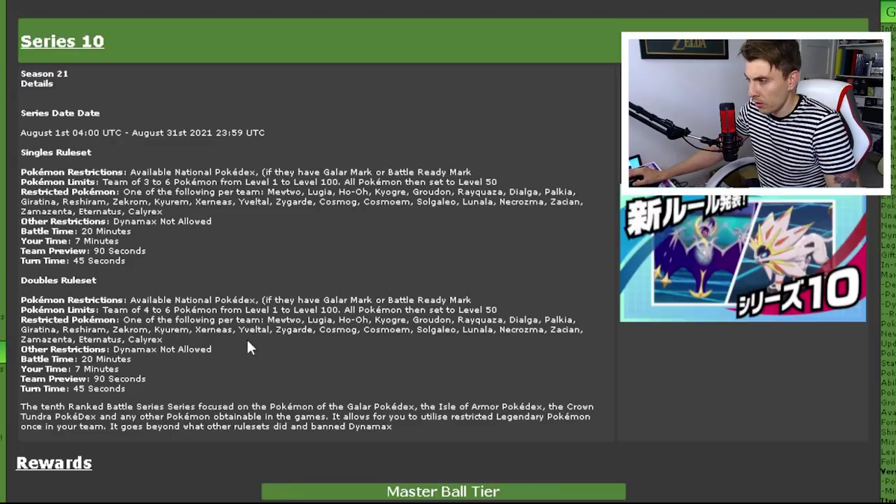
# Read the Doubles Ruleset's Pokémon restrictions, team and level limits, and restricted Pokémon rule, highlighting the key phrases.
pyautogui.scroll(-1, 247, 342)
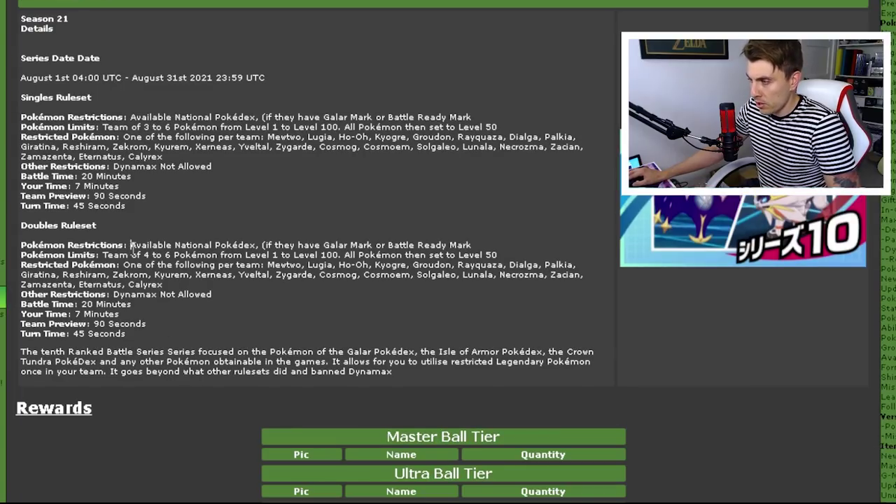
pyautogui.moveTo(131, 246); pyautogui.dragTo(260, 245)
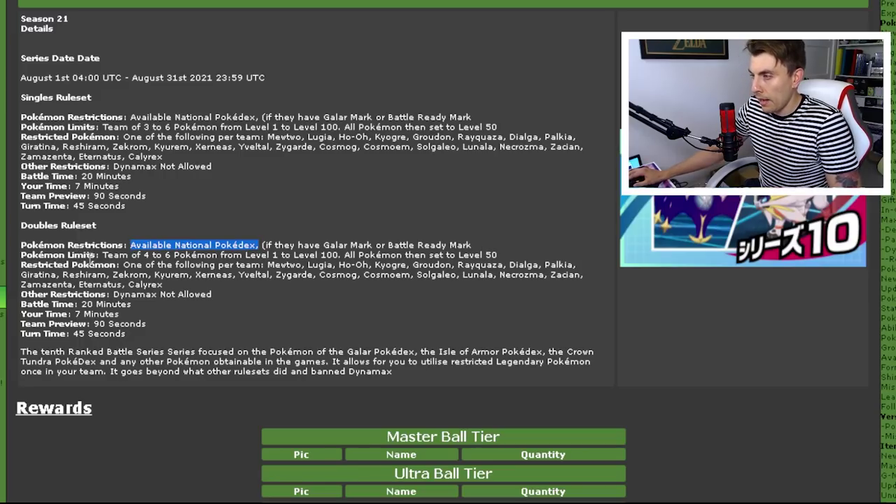
pyautogui.moveTo(103, 254); pyautogui.dragTo(280, 254)
pyautogui.click(728, 445)
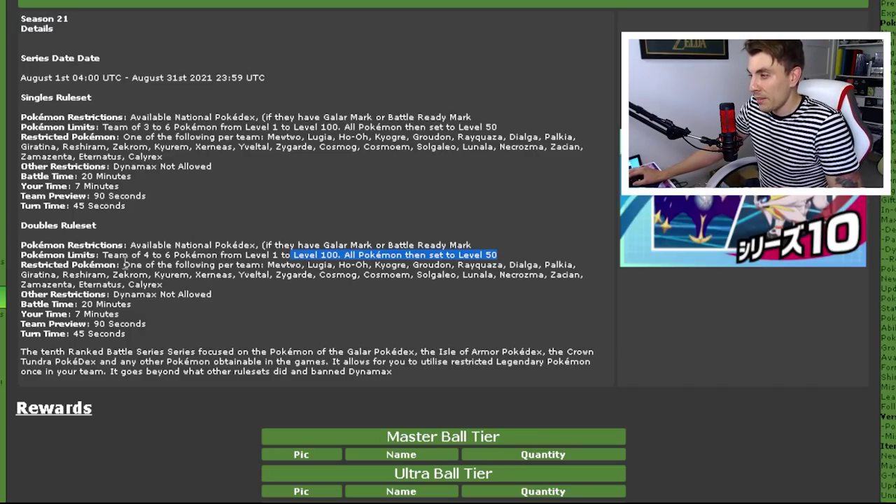
pyautogui.moveTo(123, 265); pyautogui.dragTo(261, 267)
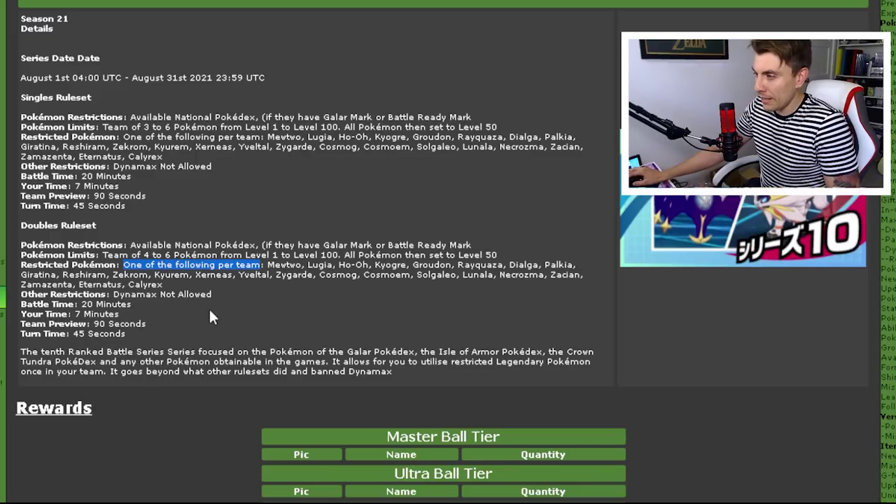
# Read the Doubles Ruleset's other restrictions and battle and player times, highlighting them, and dismiss the advertisement banner.
pyautogui.moveTo(212, 294); pyautogui.dragTo(21, 295)
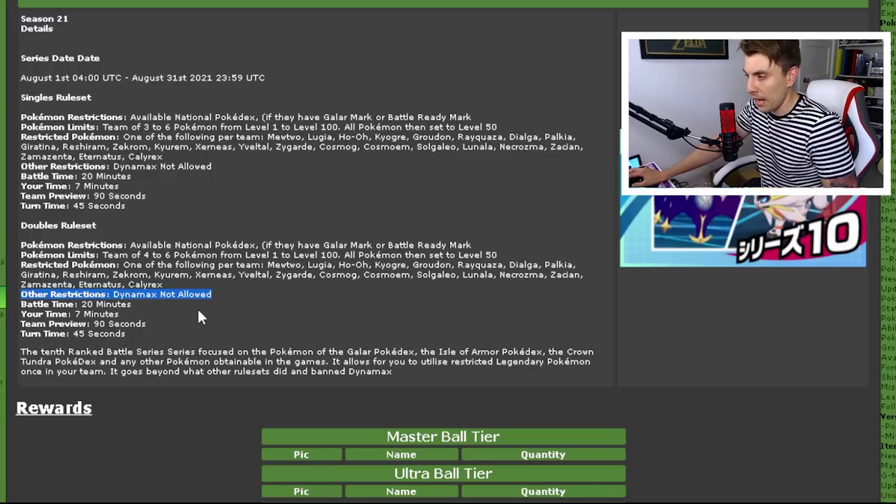
pyautogui.click(143, 302)
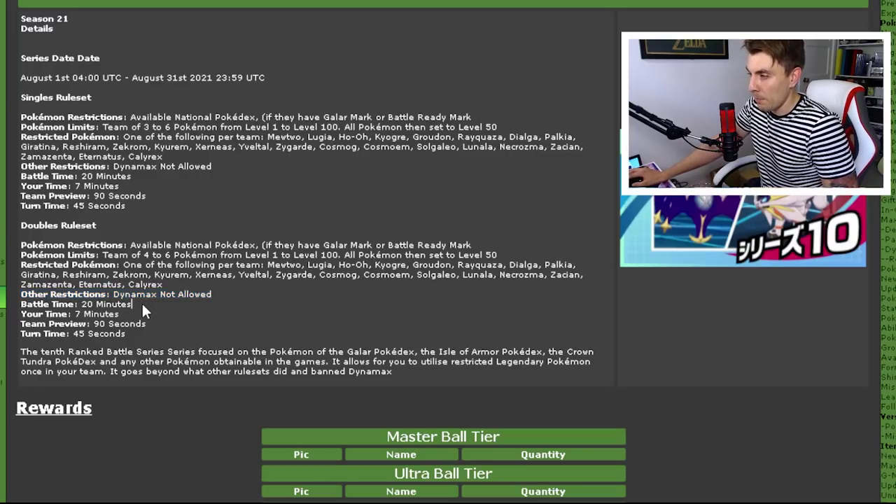
pyautogui.moveTo(121, 315); pyautogui.dragTo(84, 316)
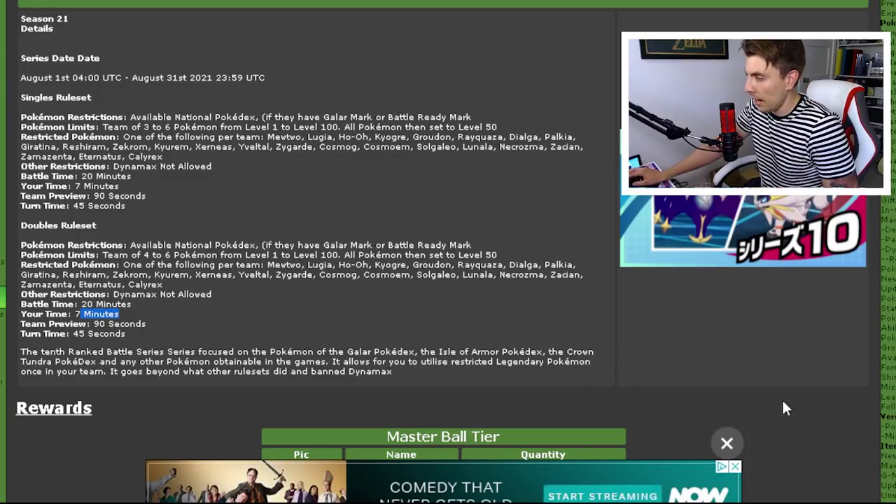
pyautogui.click(728, 443)
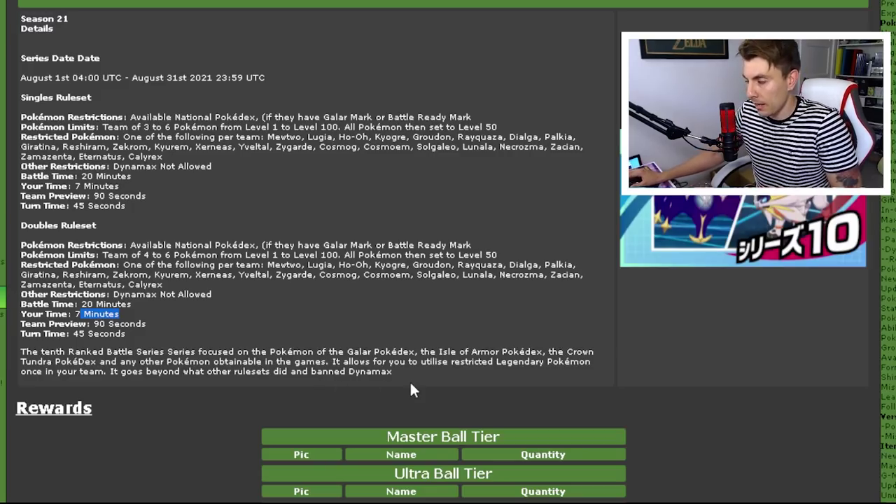
# Examine the Restricted Pokémon table below the rewards, from Mewtwo through Calyrex.
pyautogui.scroll(-1, 411, 390)
pyautogui.scroll(-5, 411, 387)
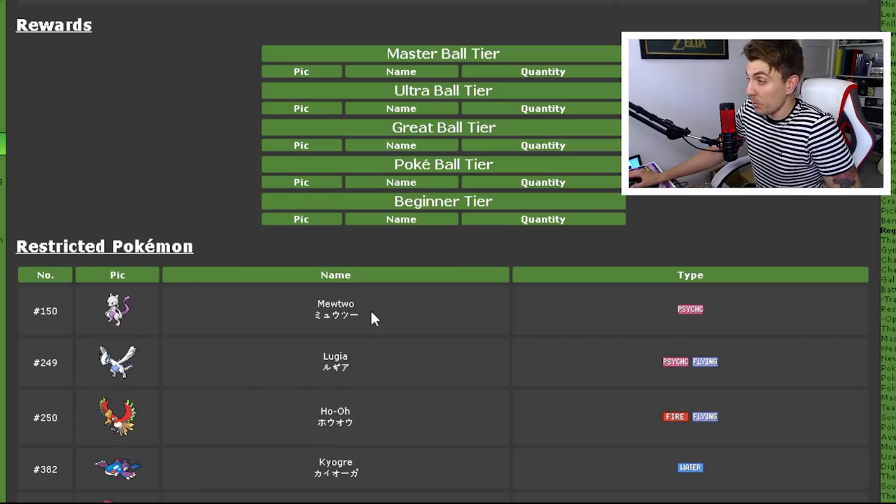
pyautogui.scroll(-3, 371, 313)
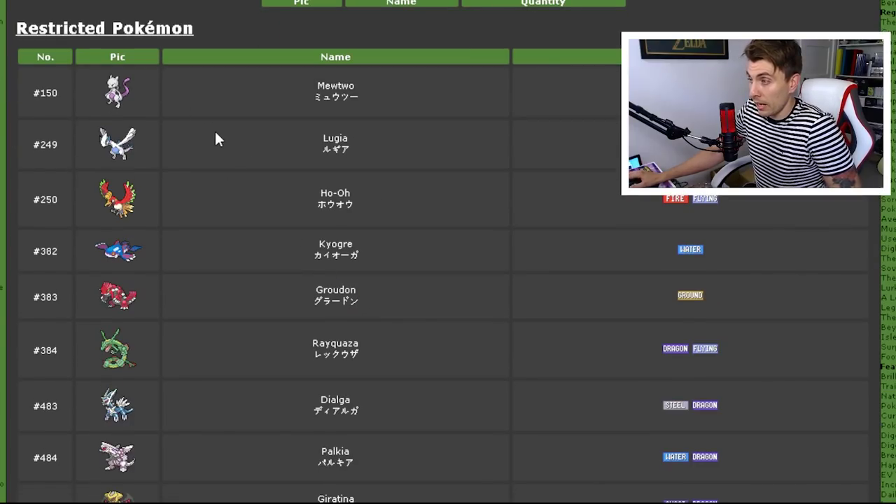
pyautogui.scroll(-6, 291, 222)
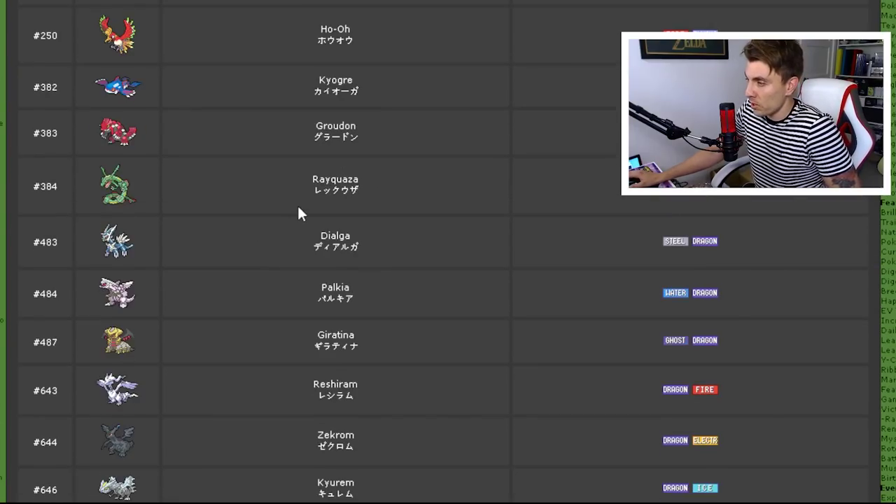
pyautogui.scroll(-7, 277, 198)
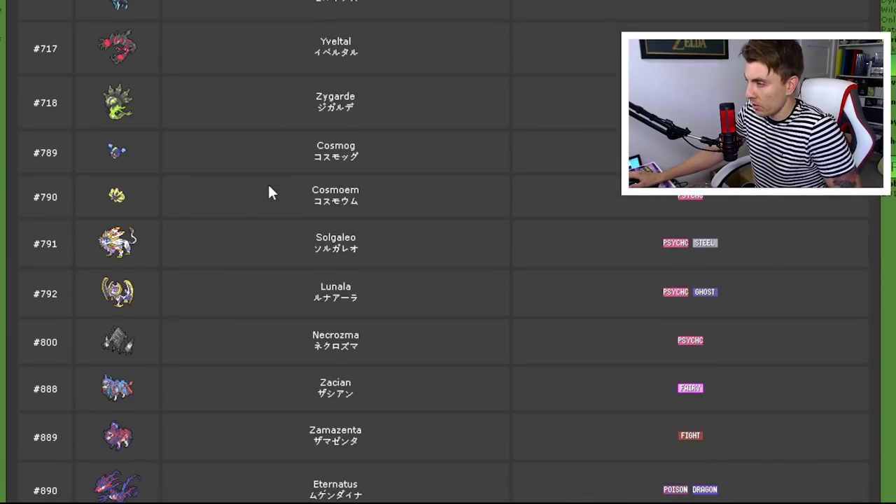
pyautogui.scroll(-2, 269, 187)
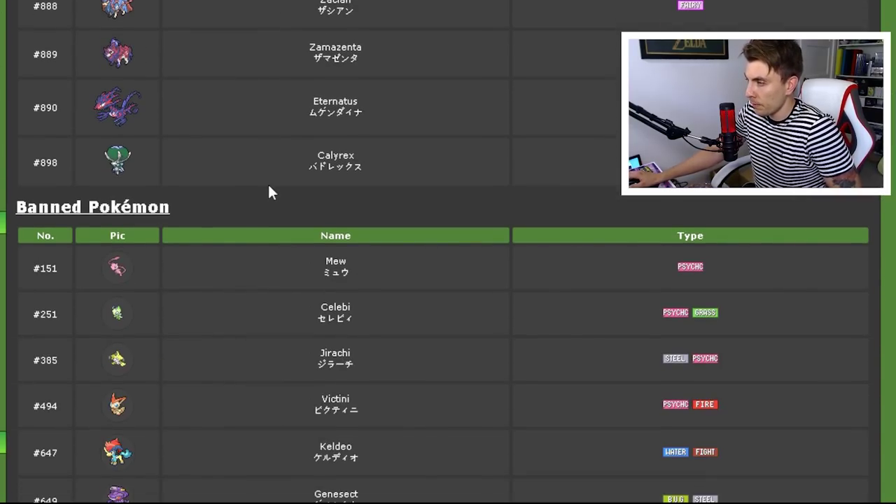
# Examine the Banned Pokémon table from Mew through Zarude.
pyautogui.scroll(-1, 267, 187)
pyautogui.scroll(-2, 268, 189)
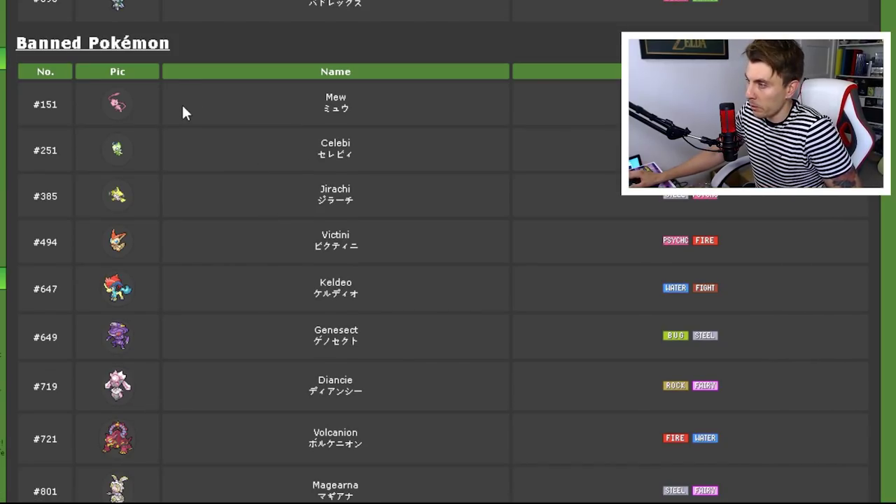
pyautogui.scroll(-5, 210, 309)
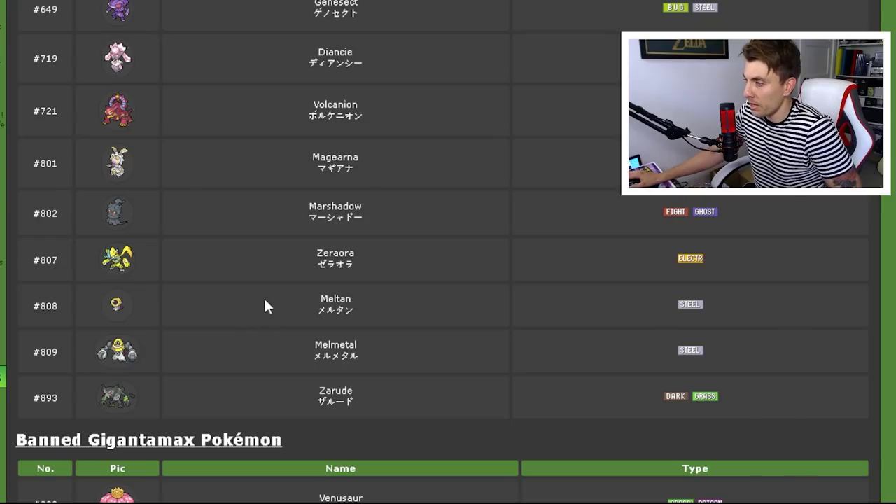
pyautogui.scroll(-2, 262, 301)
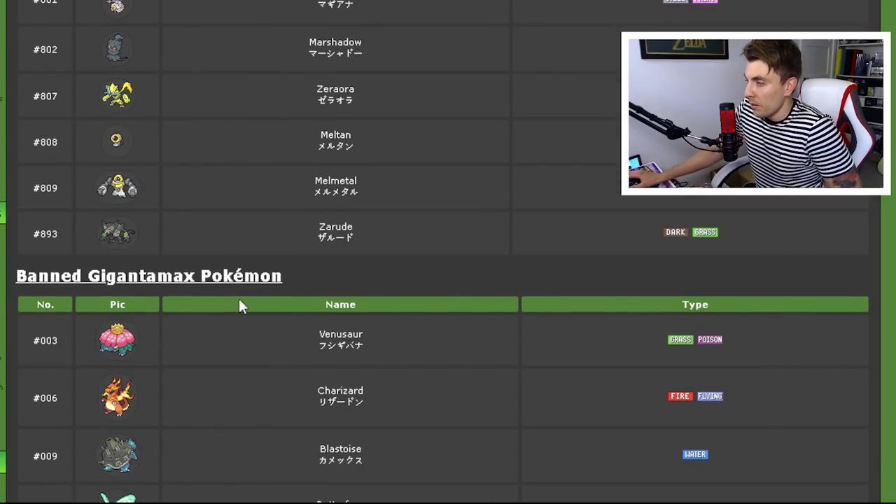
# Look through the Banned Gigantamax Pokémon table and return to its first entries.
pyautogui.scroll(-2, 244, 306)
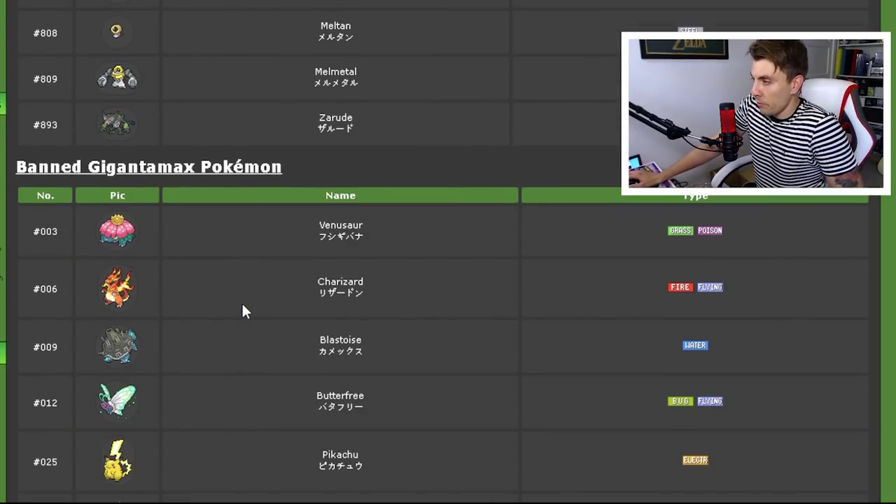
pyautogui.scroll(-1, 244, 305)
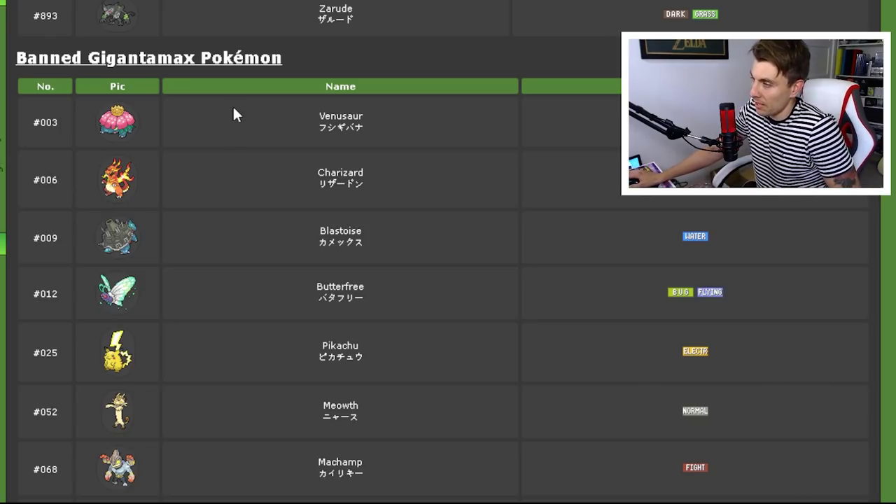
pyautogui.scroll(-1, 233, 109)
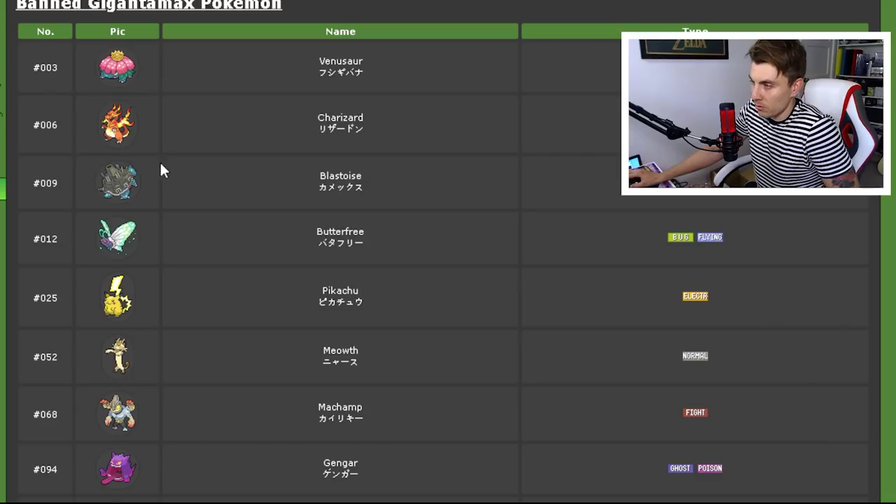
pyautogui.scroll(-9, 214, 280)
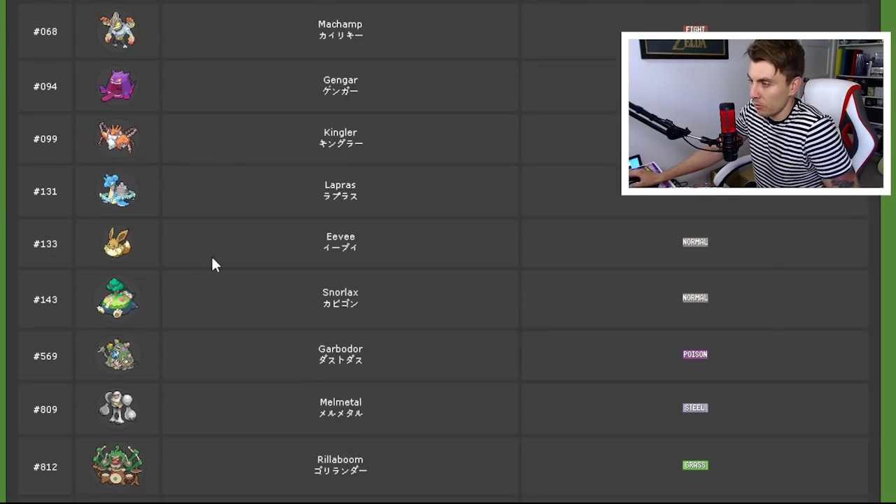
pyautogui.scroll(-2, 213, 258)
pyautogui.scroll(-1, 217, 258)
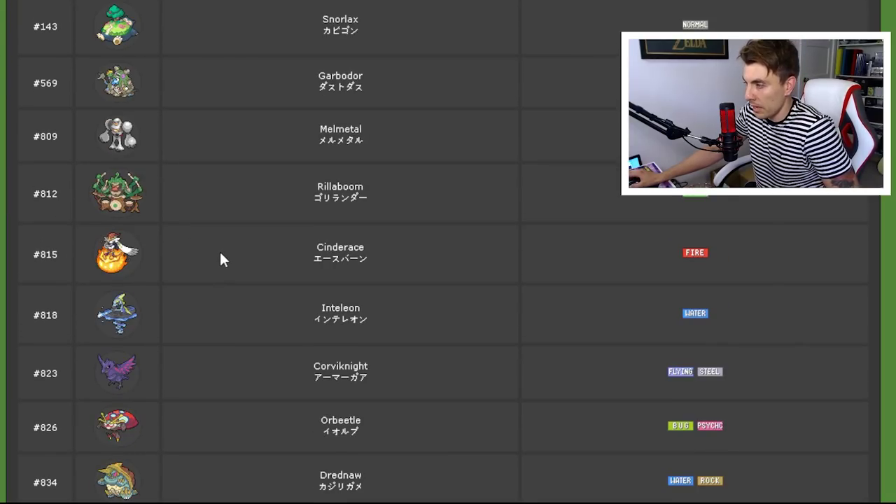
pyautogui.scroll(-3, 220, 253)
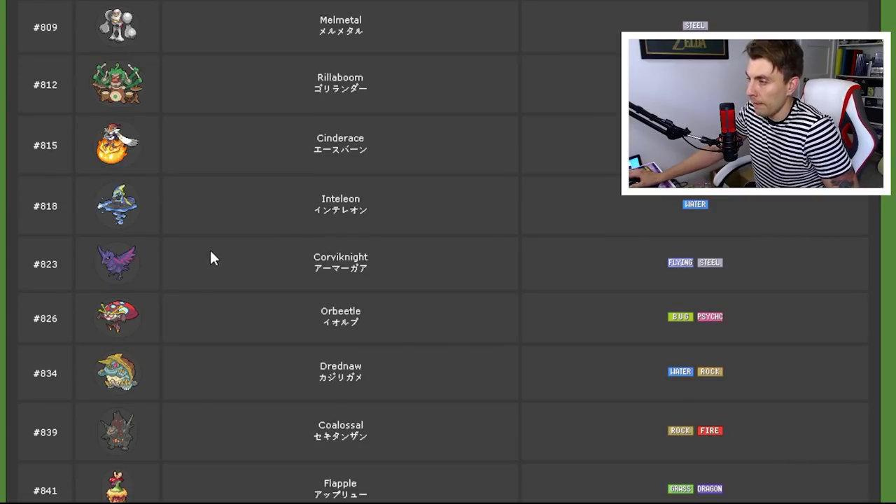
pyautogui.scroll(-11, 212, 253)
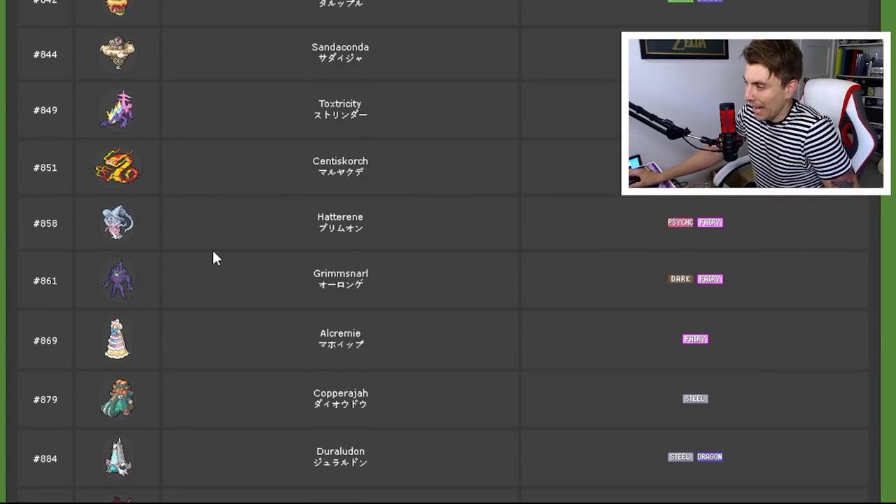
pyautogui.scroll(20, 214, 254)
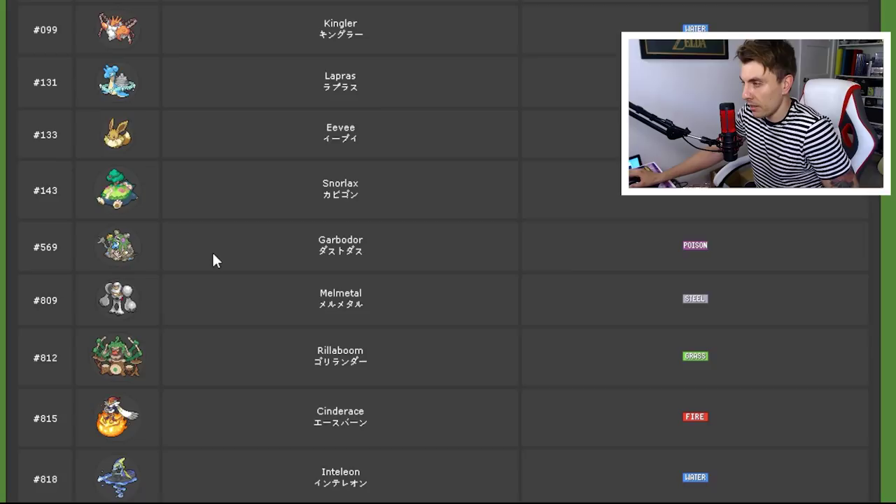
pyautogui.scroll(6, 213, 255)
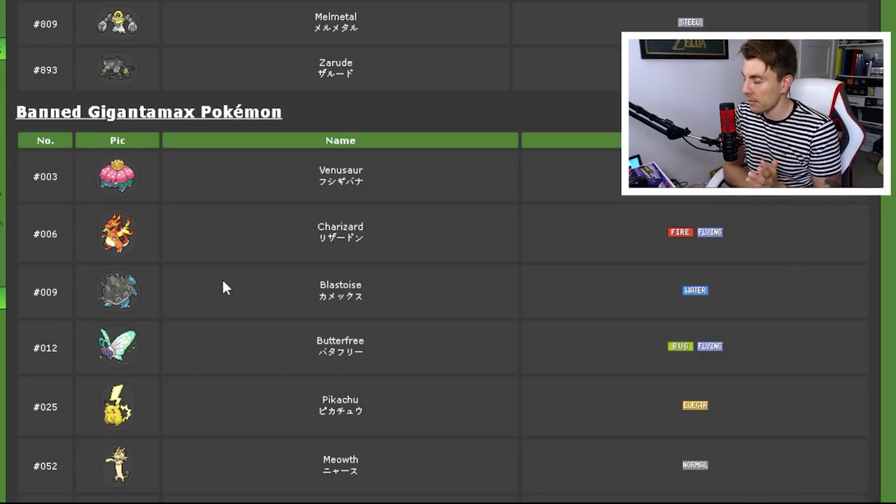
# Go back past the banned and restricted Pokémon tables to the Singles and Doubles rulesets.
pyautogui.scroll(10, 182, 291)
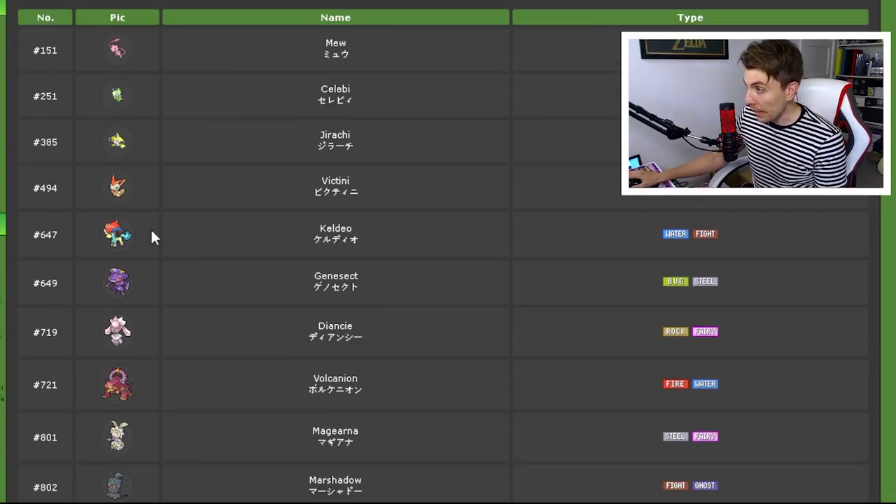
pyautogui.scroll(5, 171, 236)
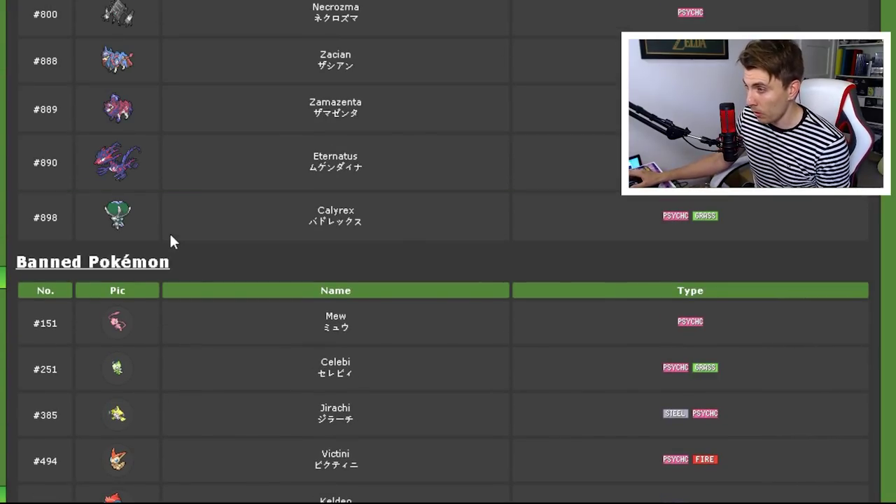
pyautogui.scroll(19, 173, 236)
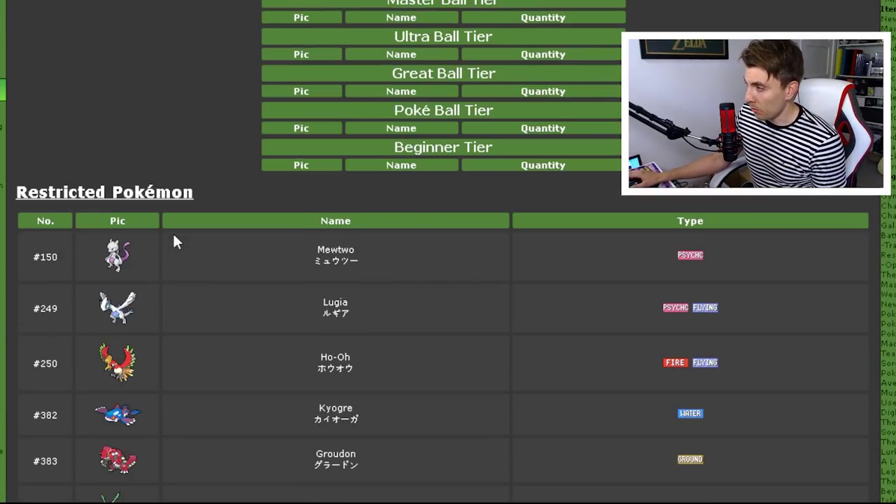
pyautogui.scroll(3, 173, 236)
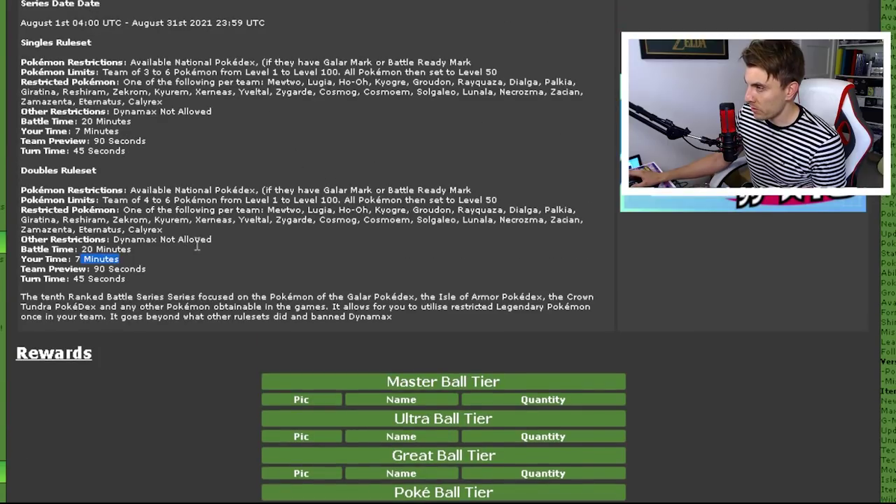
pyautogui.scroll(1, 203, 250)
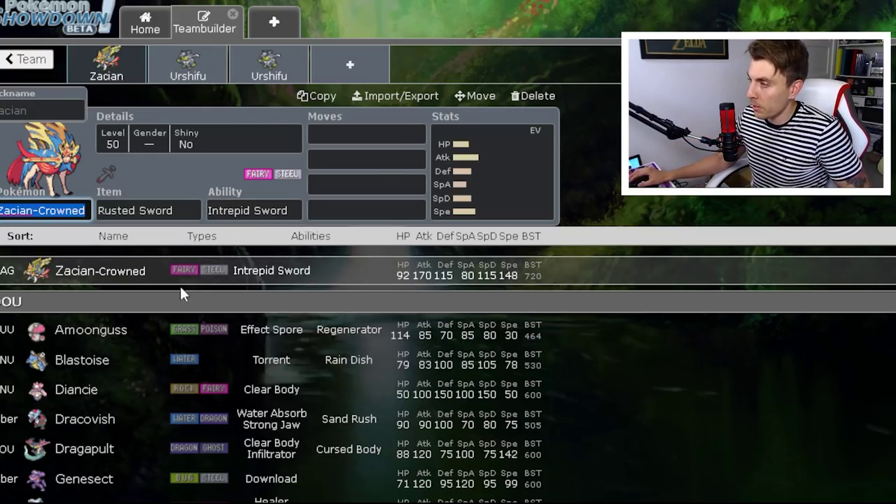
# Compare the two Urshifu entries in the Pokémon Showdown team, finishing on the first one.
pyautogui.click(189, 67)
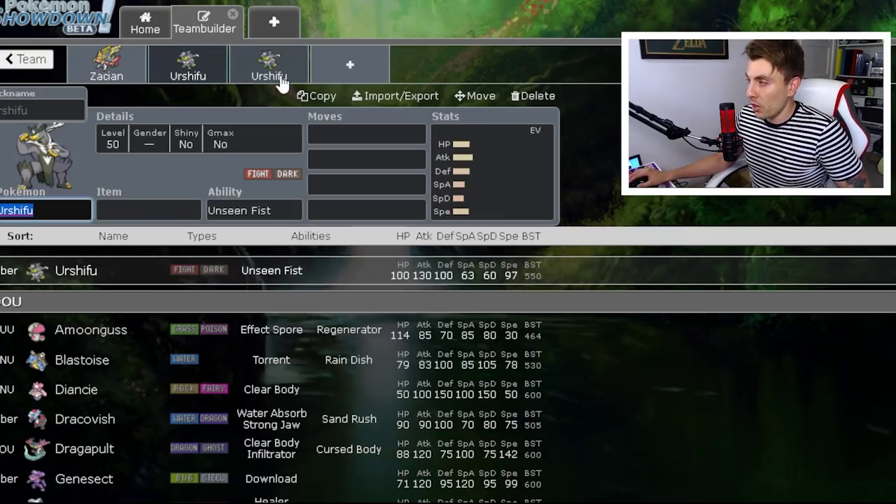
pyautogui.click(262, 70)
pyautogui.click(217, 64)
pyautogui.click(244, 69)
pyautogui.click(210, 69)
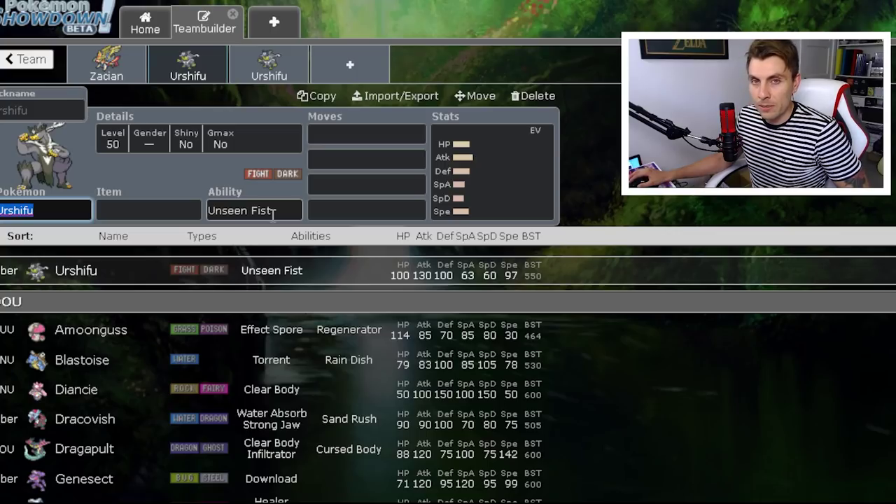
pyautogui.click(267, 73)
pyautogui.click(182, 51)
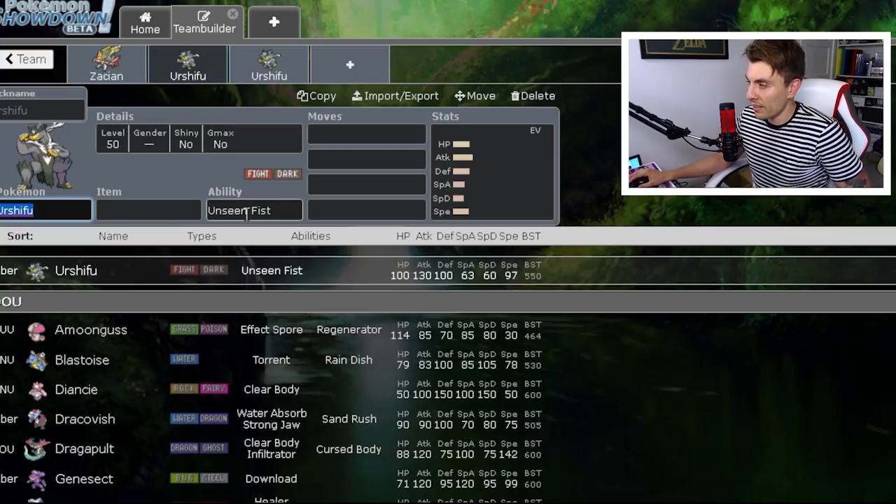
# Examine the Unseen Fist ability description and compare the typings of the two Urshifu forms, finishing on the Fighting/Dark one.
pyautogui.click(271, 210)
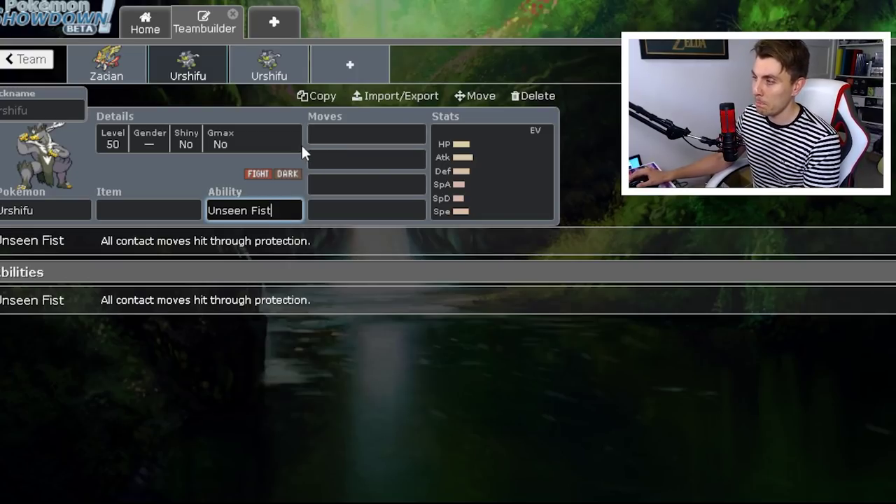
pyautogui.click(189, 61)
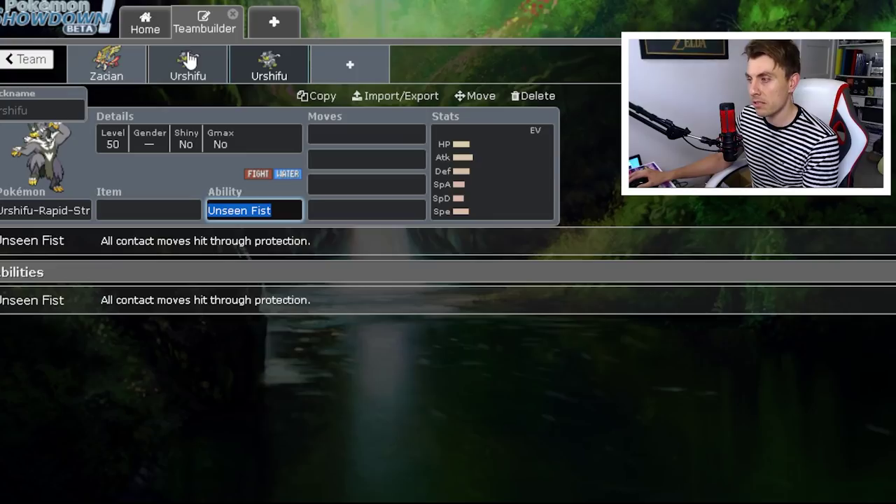
pyautogui.click(187, 59)
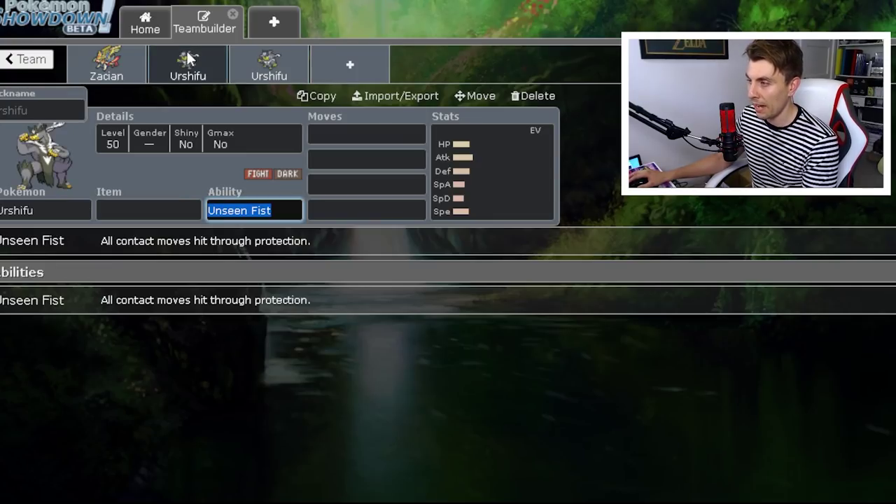
pyautogui.click(258, 58)
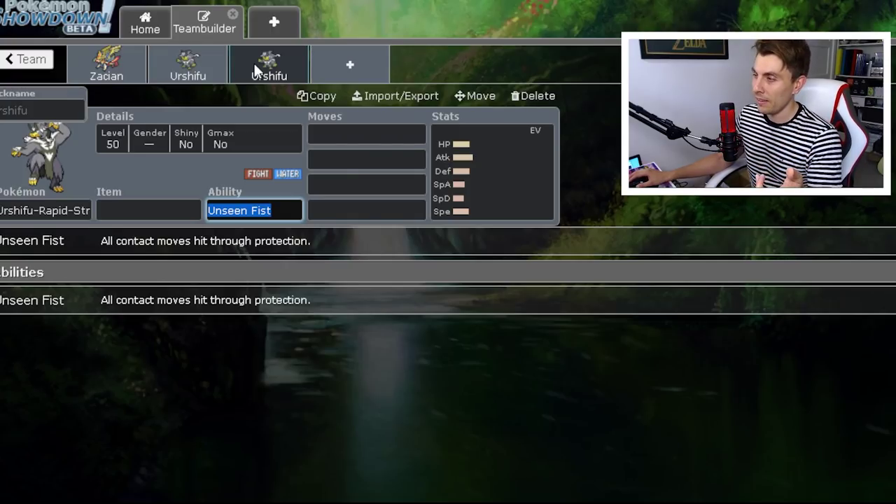
pyautogui.click(188, 63)
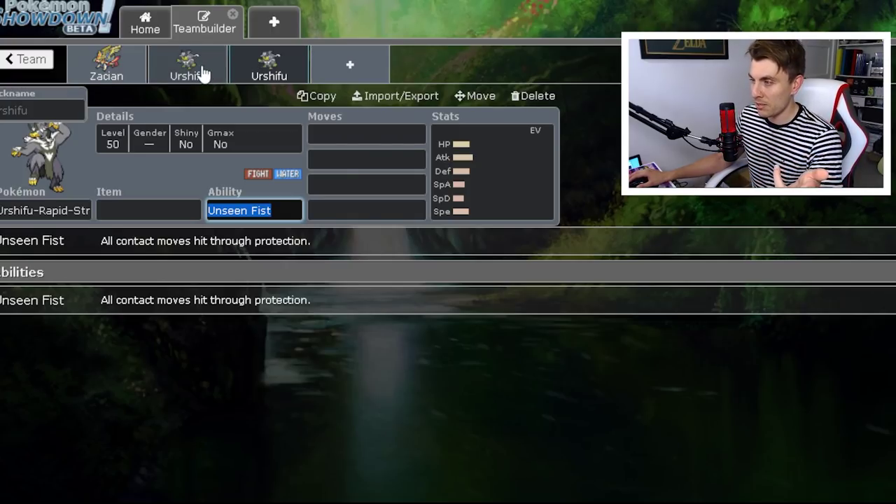
pyautogui.click(278, 70)
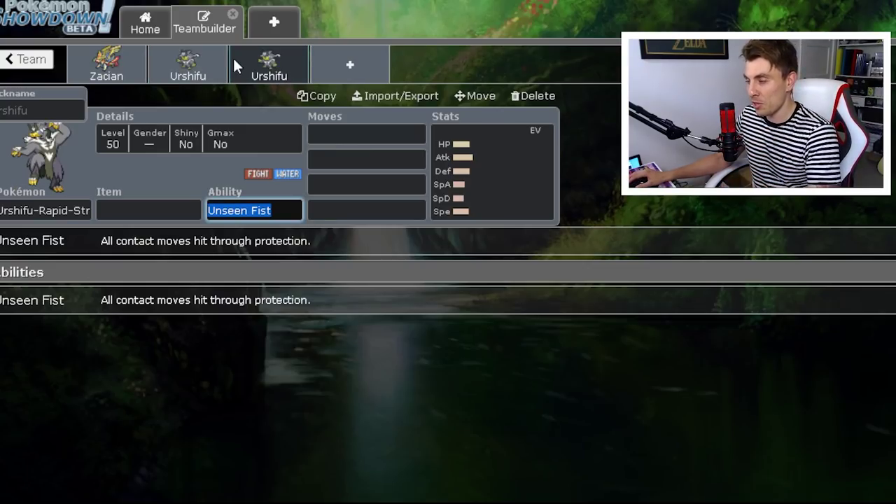
pyautogui.click(208, 57)
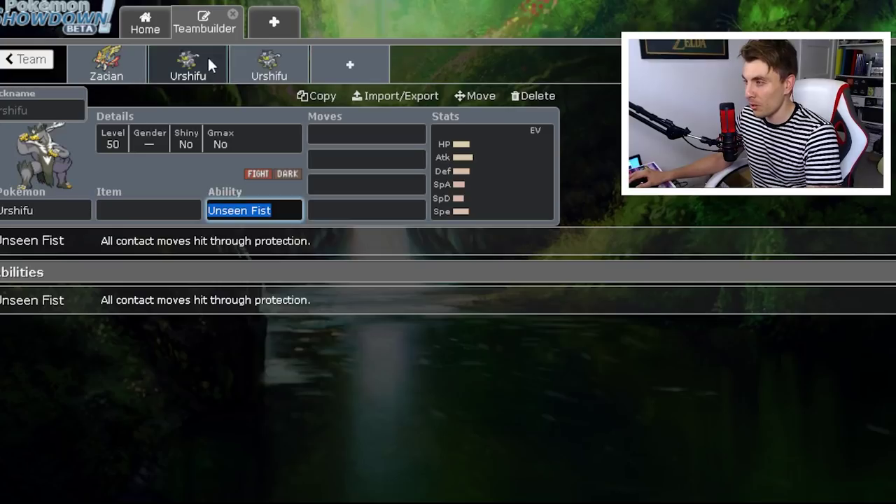
pyautogui.click(245, 70)
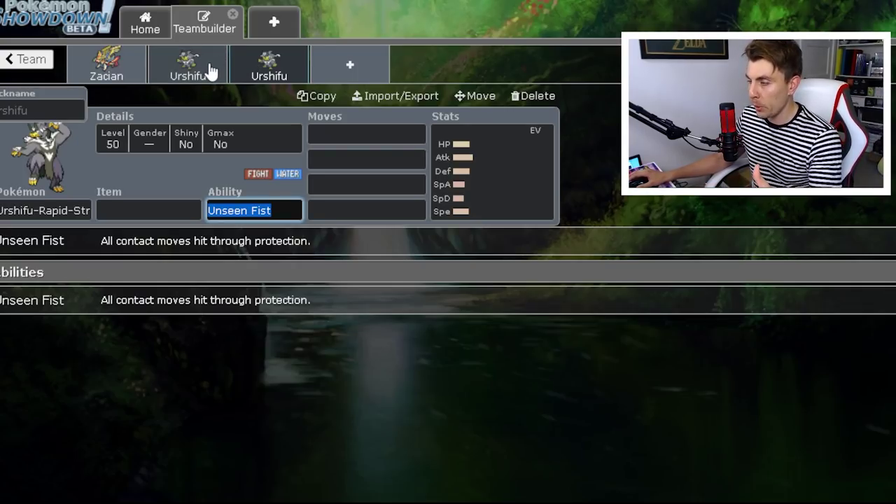
pyautogui.click(210, 72)
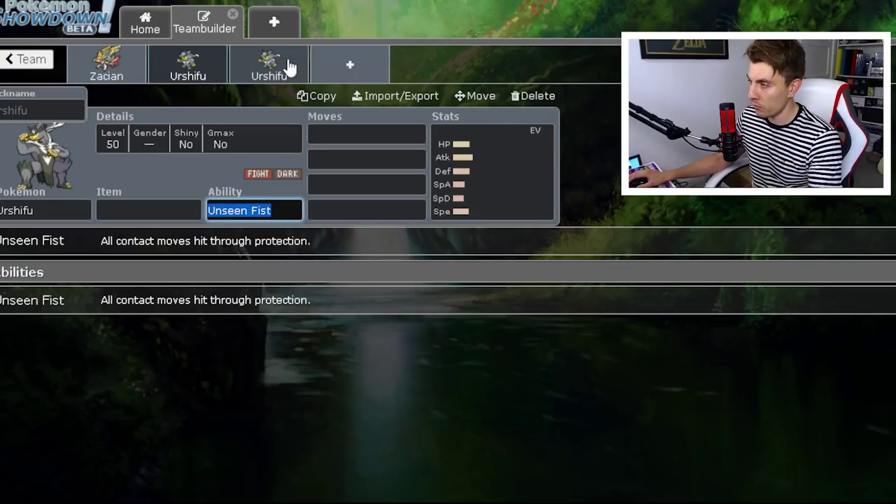
# Add Rillaboom, in its regular form, to the team as the fourth Pokémon.
pyautogui.click(333, 65)
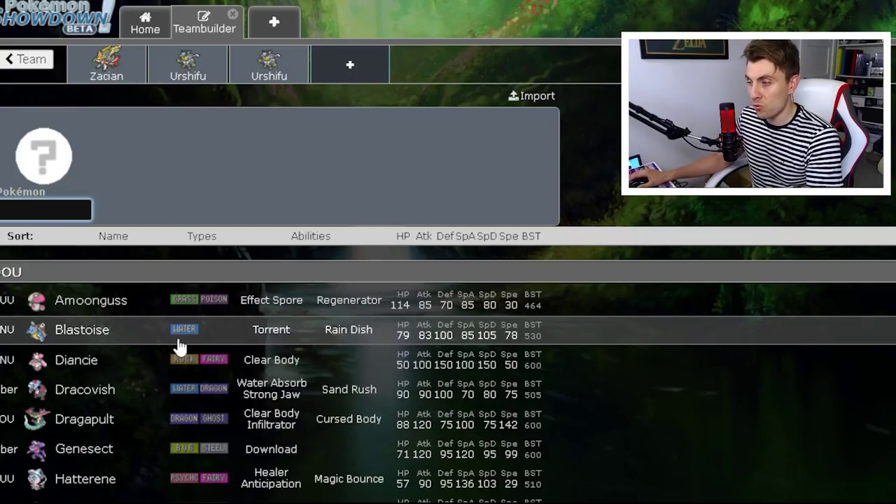
pyautogui.scroll(-1, 177, 329)
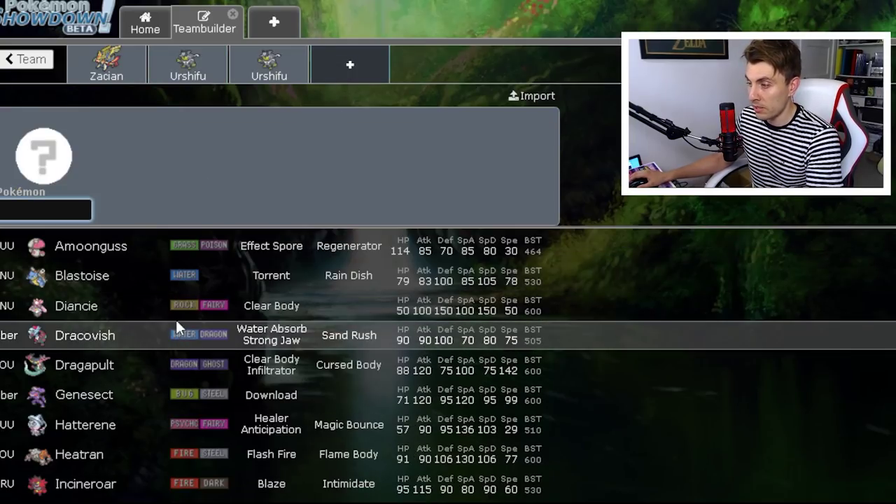
pyautogui.scroll(1, 176, 326)
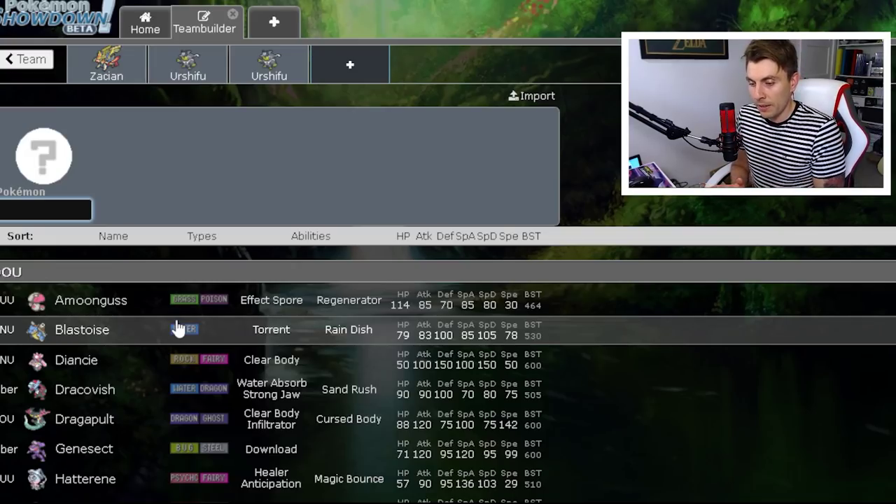
pyautogui.write('ril')
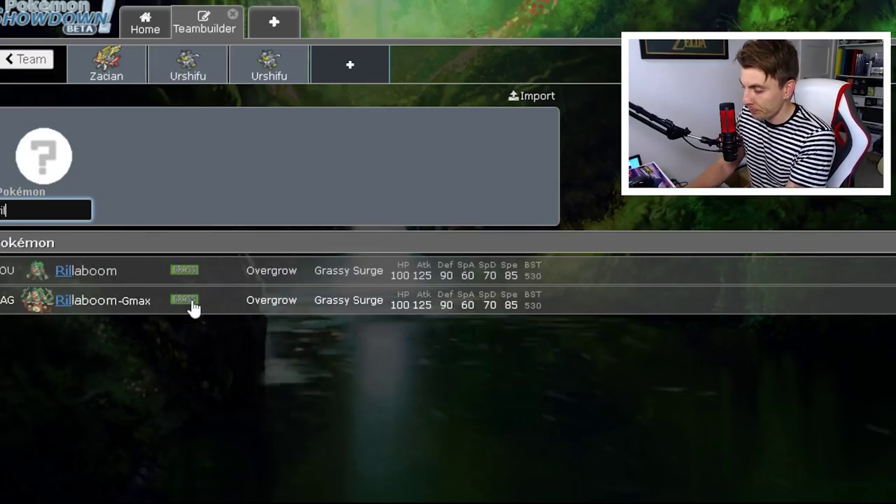
pyautogui.write('laboom')
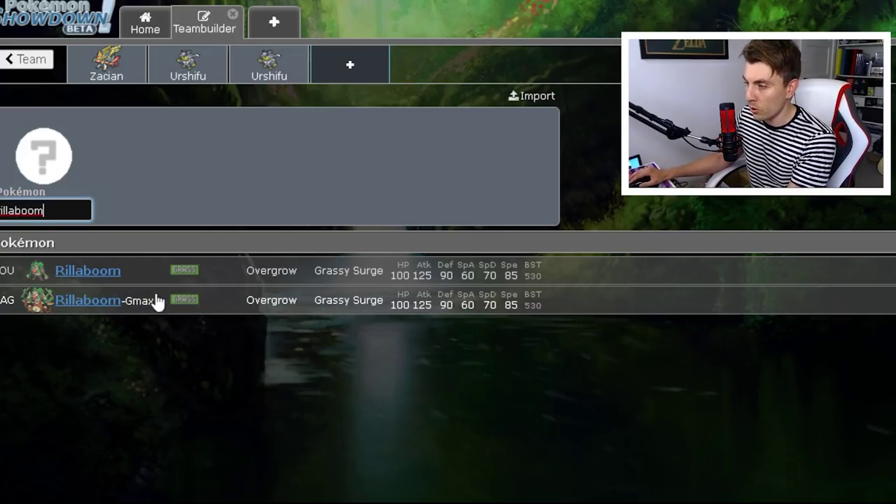
pyautogui.press('Return')
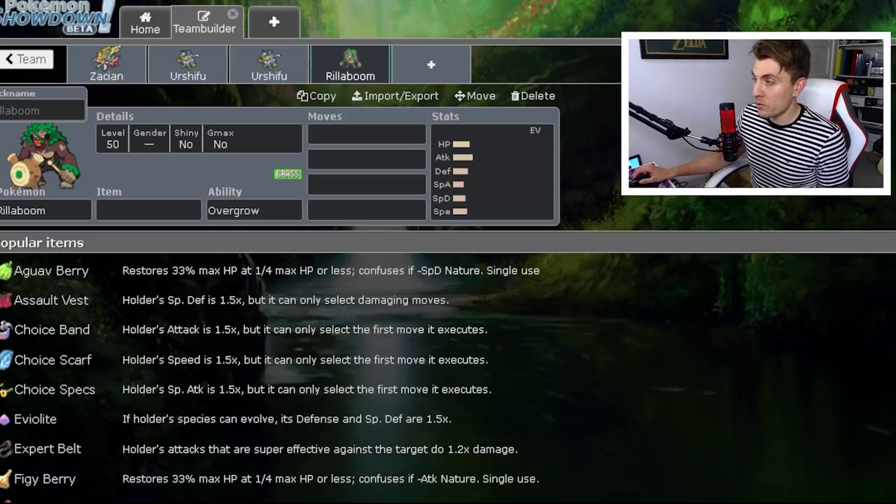
# Add Gothitelle to the team and move it to the second slot, directly after Zacian.
pyautogui.click(417, 68)
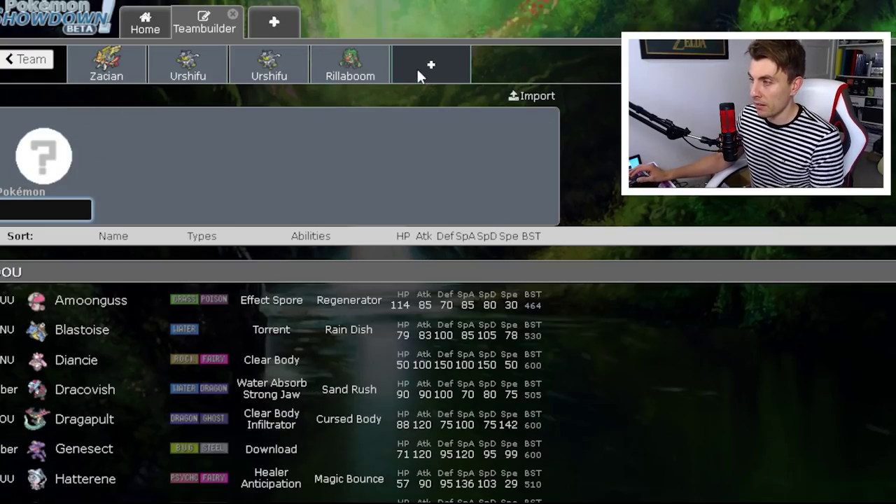
pyautogui.write('gothit')
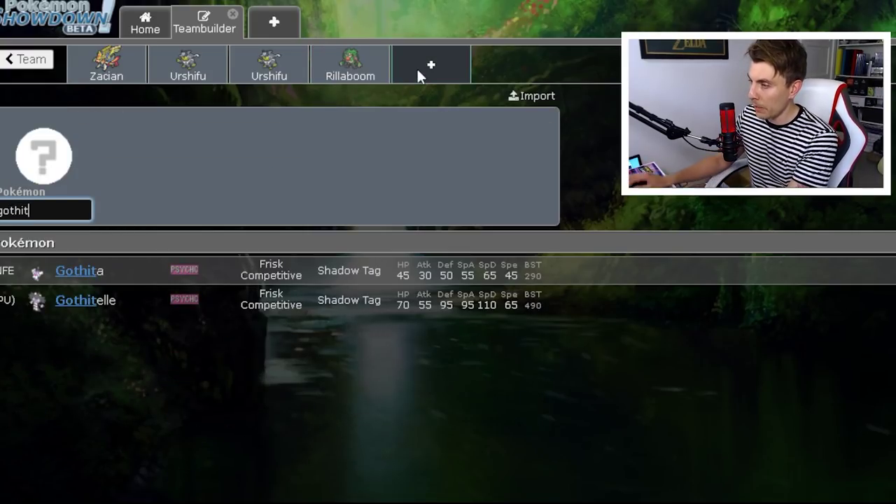
pyautogui.click(210, 306)
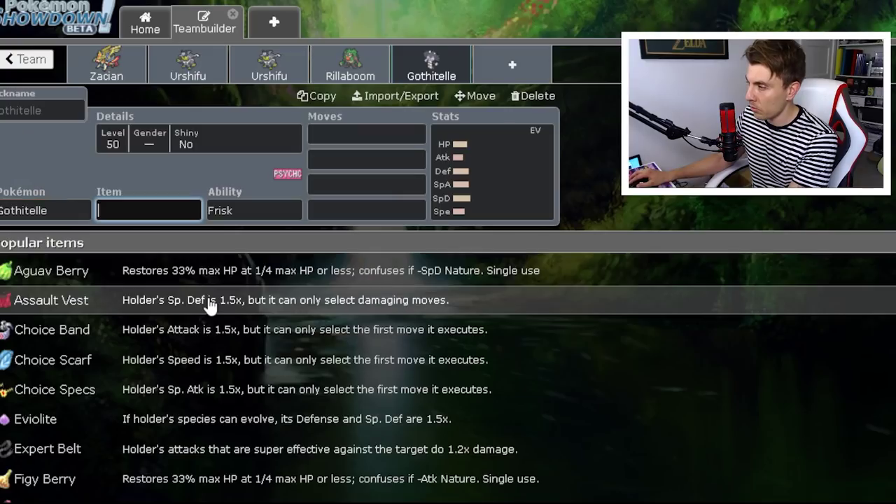
pyautogui.click(476, 96)
pyautogui.click(512, 159)
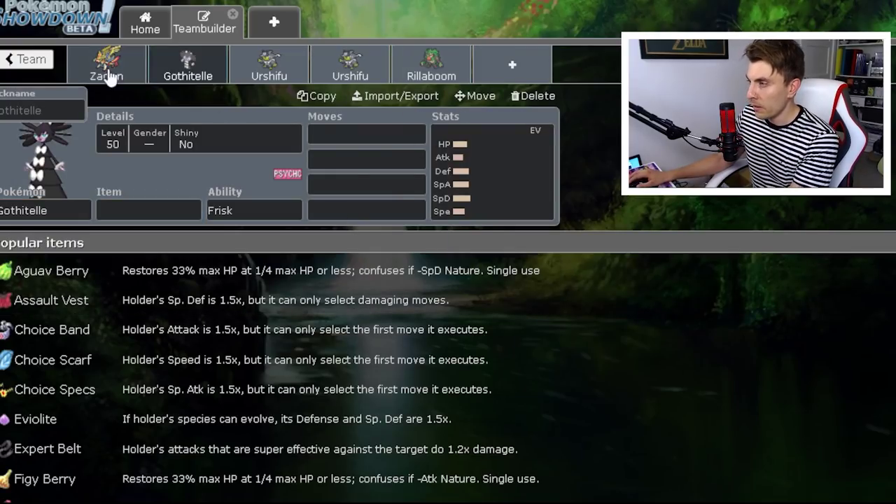
# Look through the Zacian, Gothitelle, Urshifu and Rillaboom entries, finishing on Gothitelle.
pyautogui.click(91, 56)
pyautogui.click(179, 62)
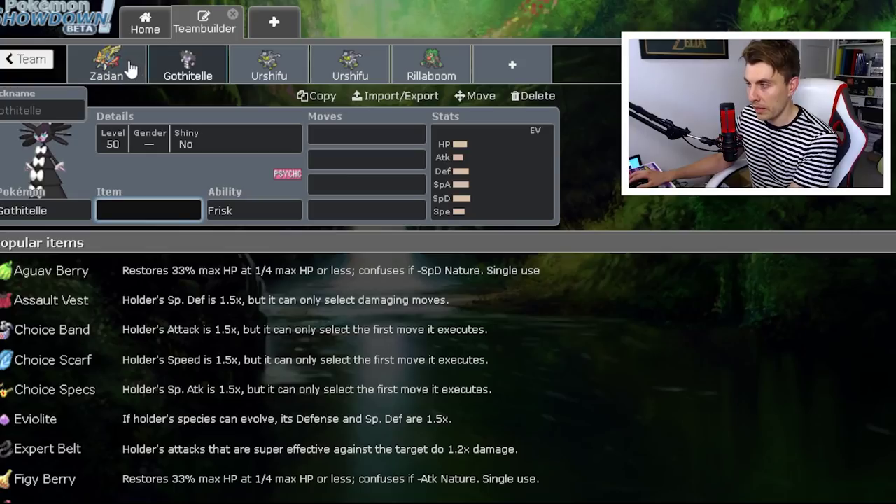
pyautogui.click(125, 62)
pyautogui.click(186, 63)
pyautogui.click(249, 69)
pyautogui.click(430, 70)
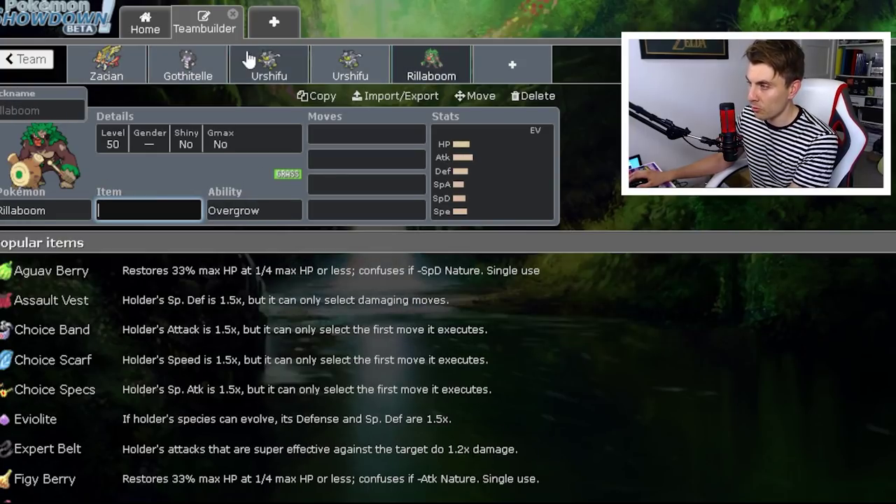
pyautogui.click(205, 62)
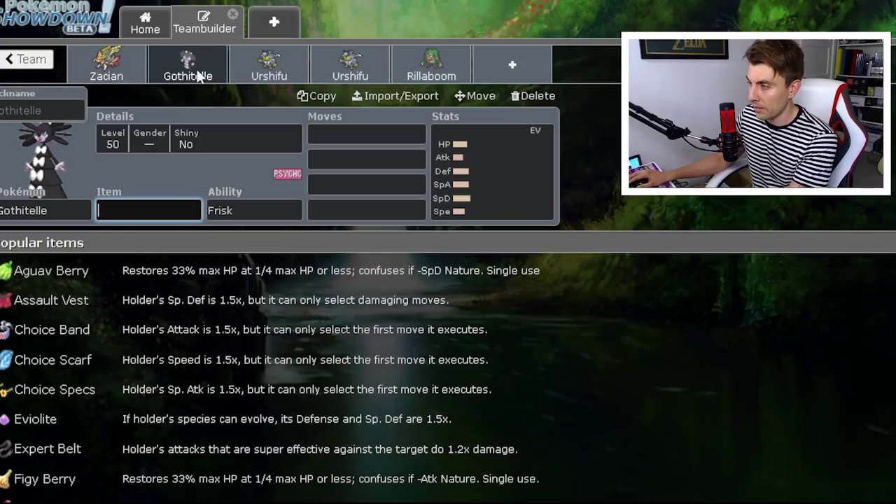
# Add the regular form of Thundurus as the sixth team member and give it Eerie Impulse in its second move slot.
pyautogui.click(514, 72)
pyautogui.write('thundu')
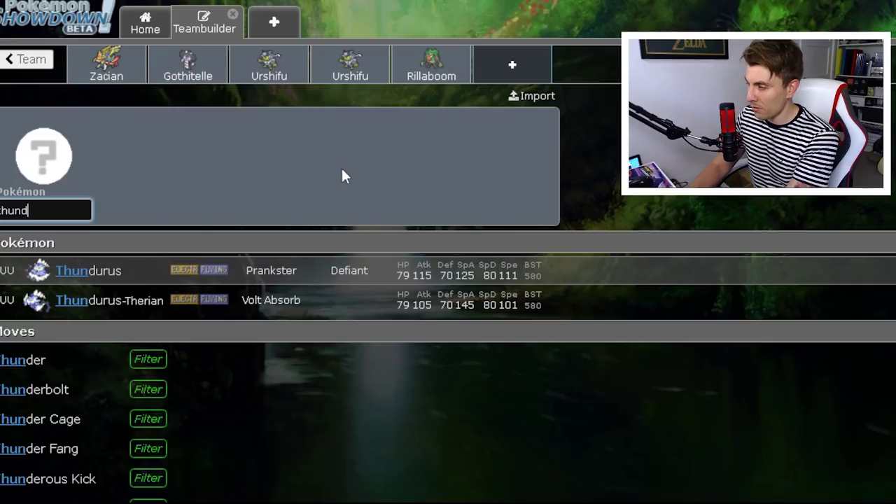
pyautogui.click(178, 277)
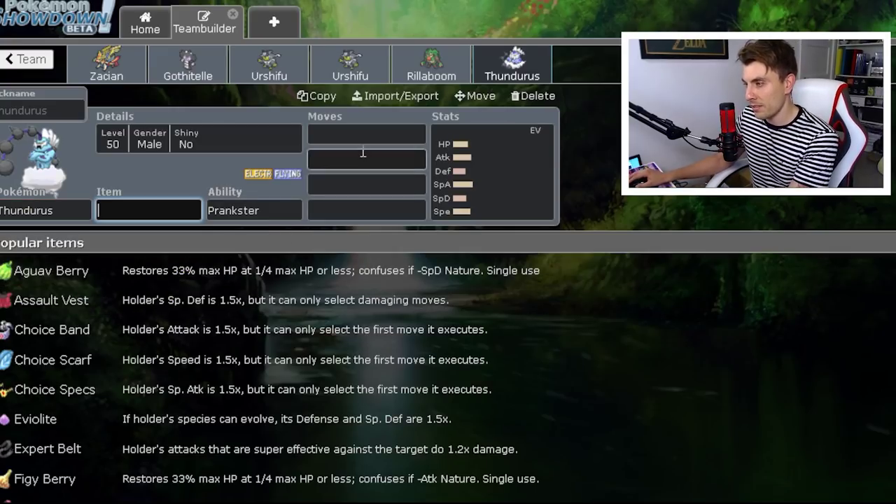
pyautogui.click(344, 157)
pyautogui.write('eee')
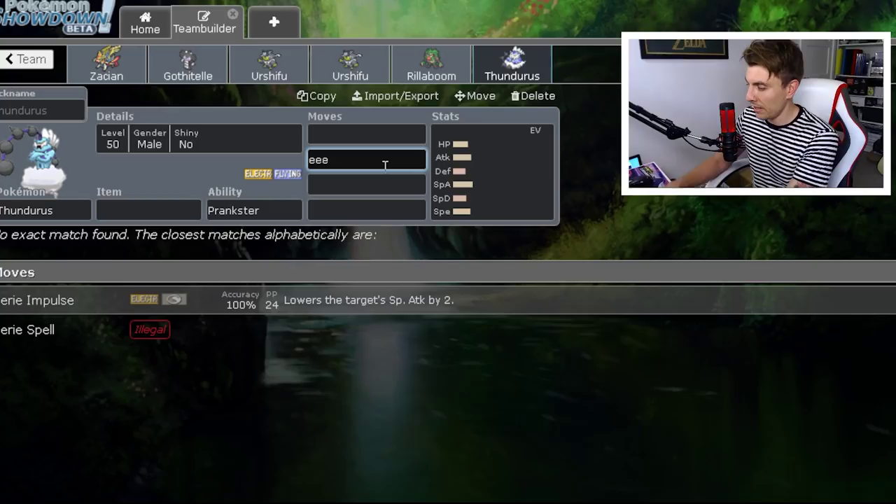
pyautogui.press('BackSpace')
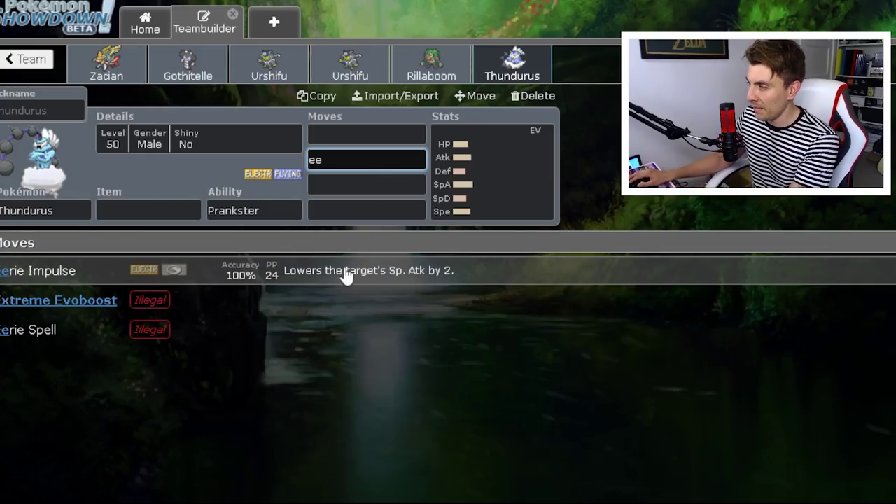
pyautogui.click(344, 271)
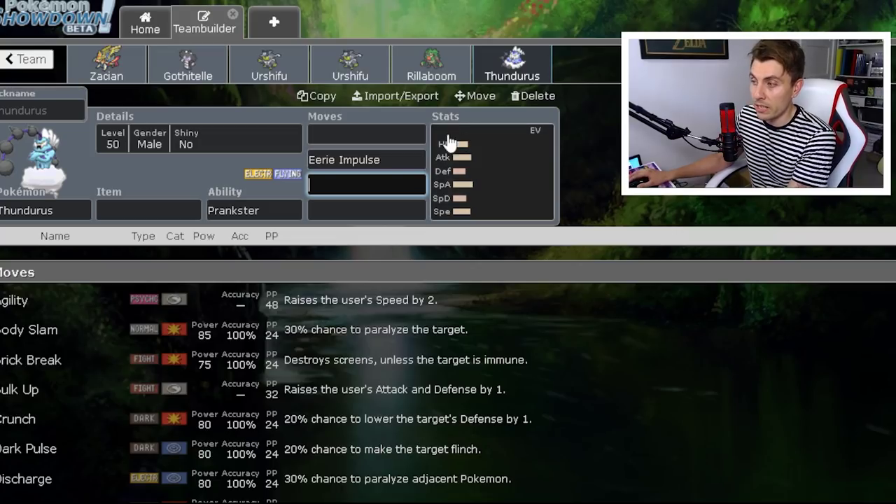
# Replace Urshifu-Rapid-Strike in the fourth team slot with Groudon.
pyautogui.click(350, 65)
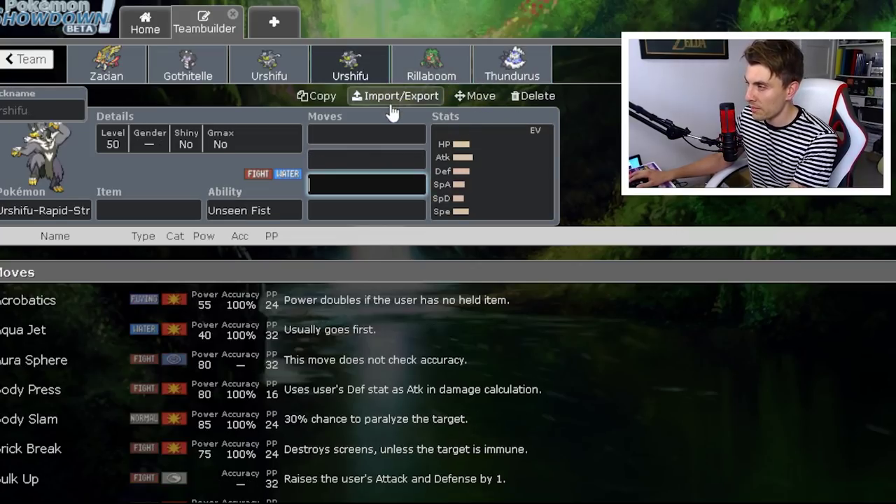
pyautogui.click(46, 210)
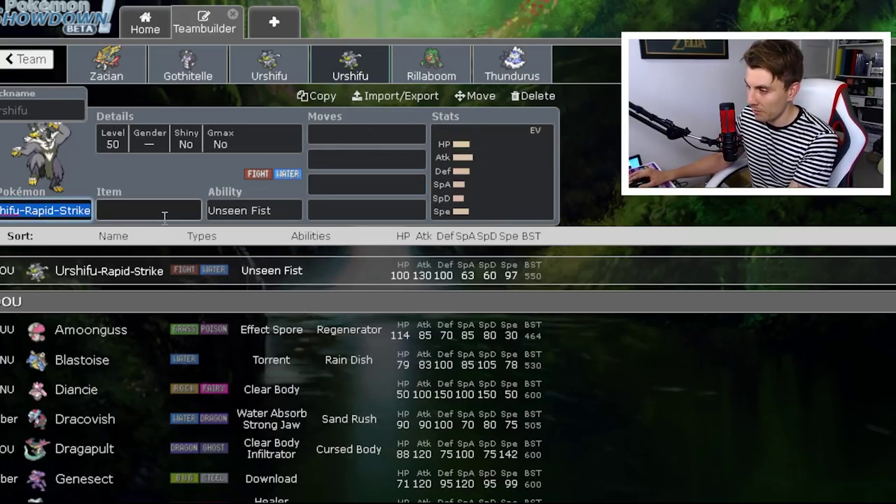
pyautogui.write('groud')
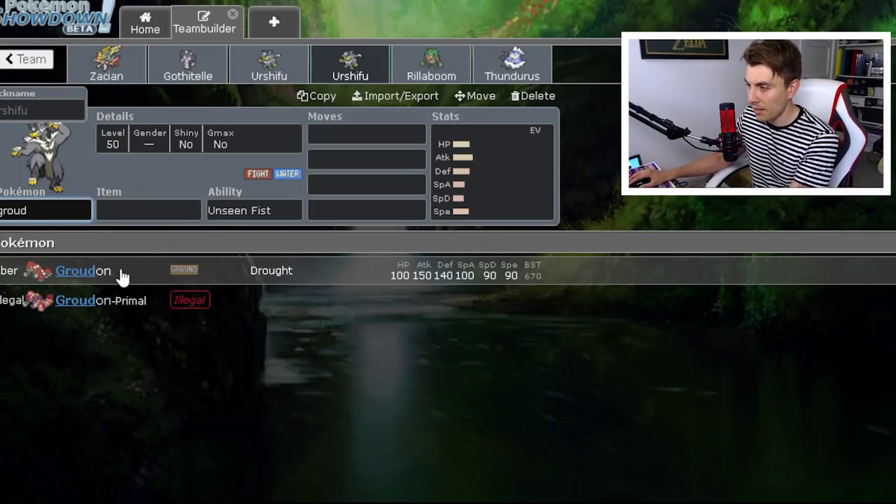
pyautogui.click(120, 273)
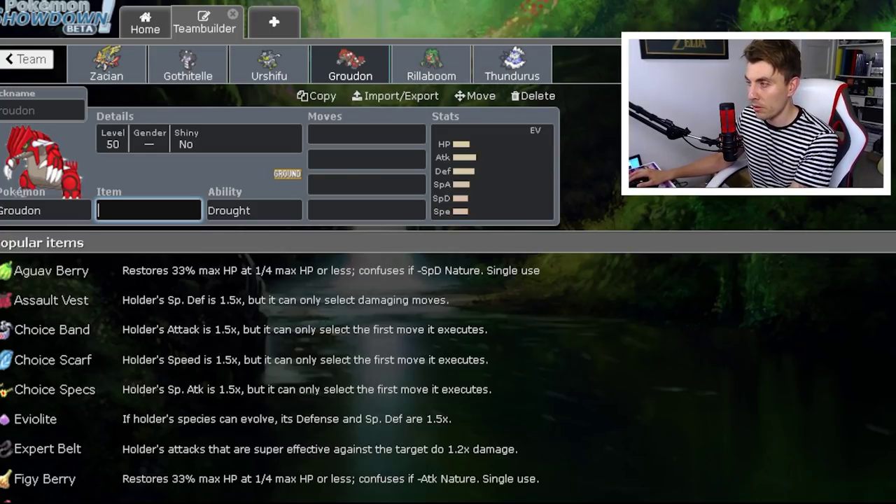
# Give Thundurus the move Thunder Wave in its third move slot.
pyautogui.click(518, 66)
pyautogui.click(356, 186)
pyautogui.write('thund')
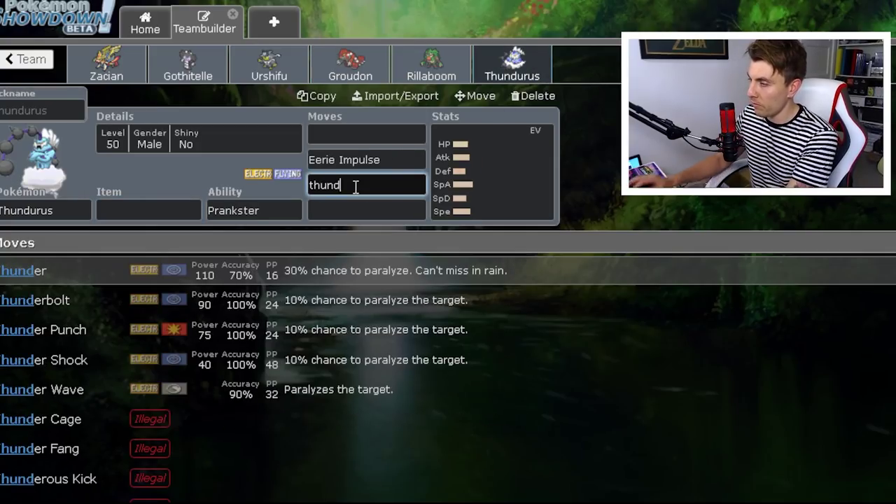
pyautogui.click(180, 390)
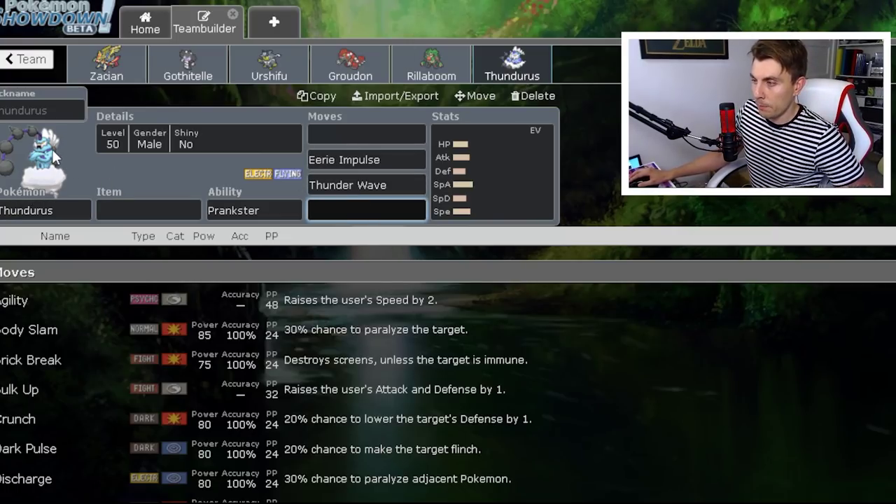
# Delete Thundurus, Rillaboom and Groudon from the team.
pyautogui.click(534, 96)
pyautogui.click(448, 70)
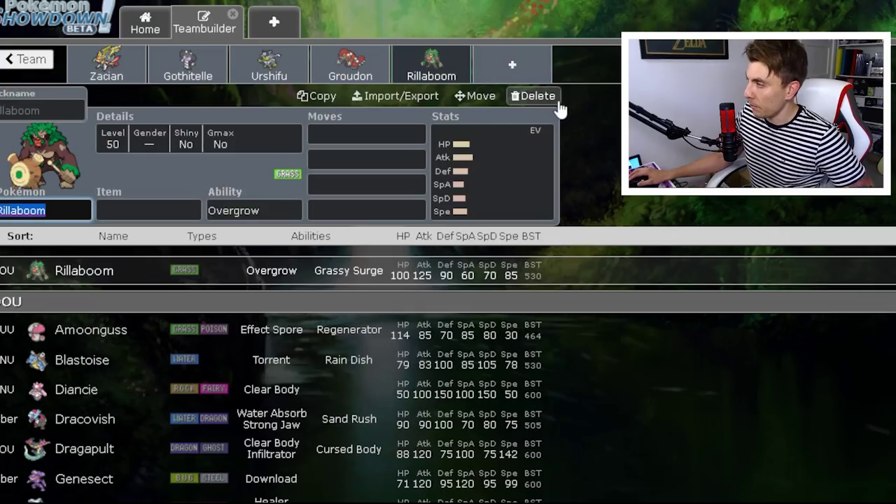
pyautogui.click(534, 95)
pyautogui.click(350, 66)
pyautogui.click(533, 96)
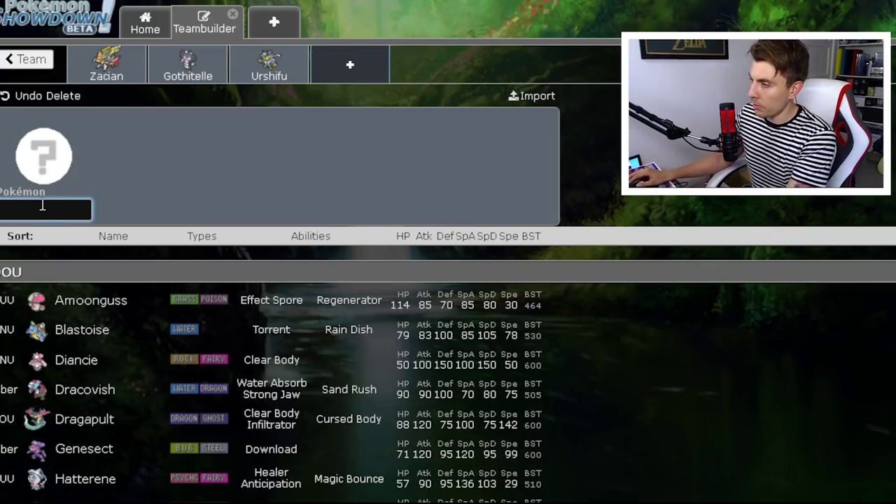
# Delete Urshifu, Gothitelle and Zacian-Crowned so the team is empty.
pyautogui.click(269, 67)
pyautogui.click(532, 96)
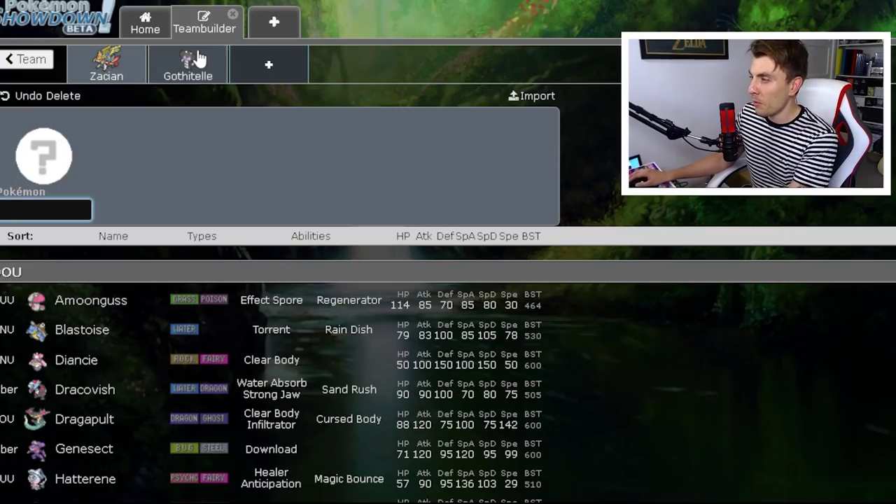
pyautogui.click(187, 66)
pyautogui.click(533, 96)
pyautogui.click(106, 66)
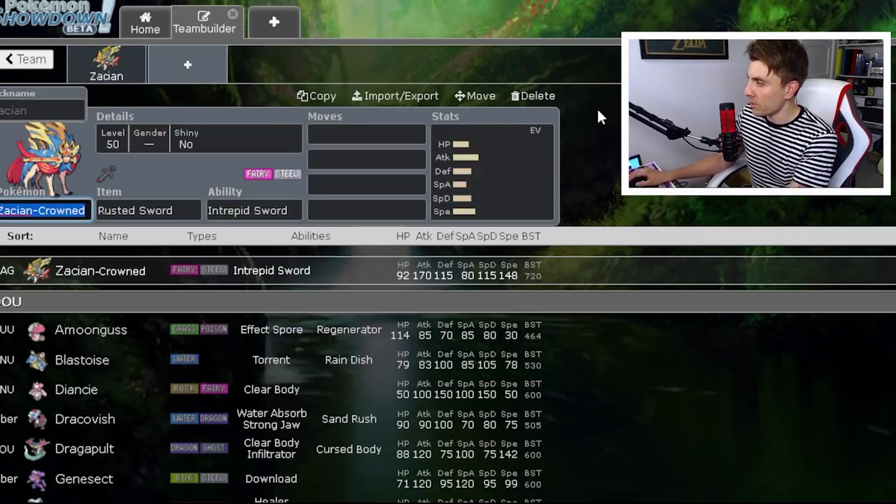
pyautogui.click(534, 96)
# Add Calyrex-Shadow as the first team member and give it Astral Barrage in its fourth move slot.
pyautogui.write('calyr')
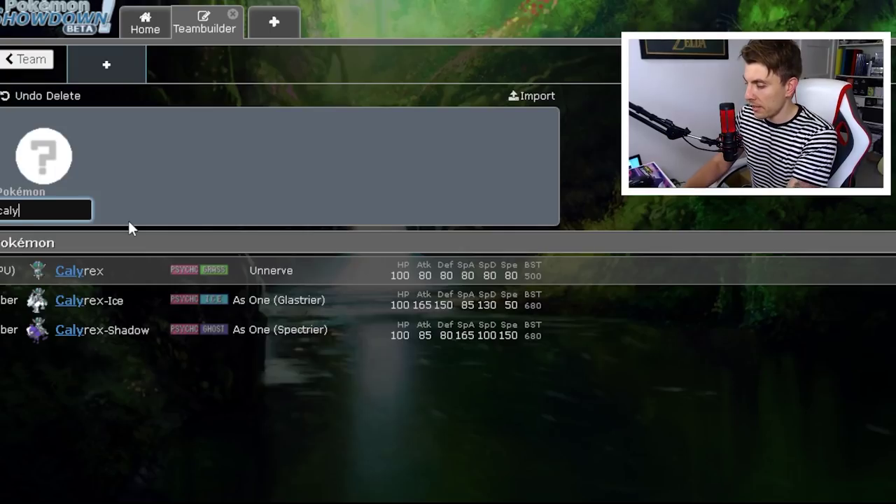
pyautogui.click(181, 329)
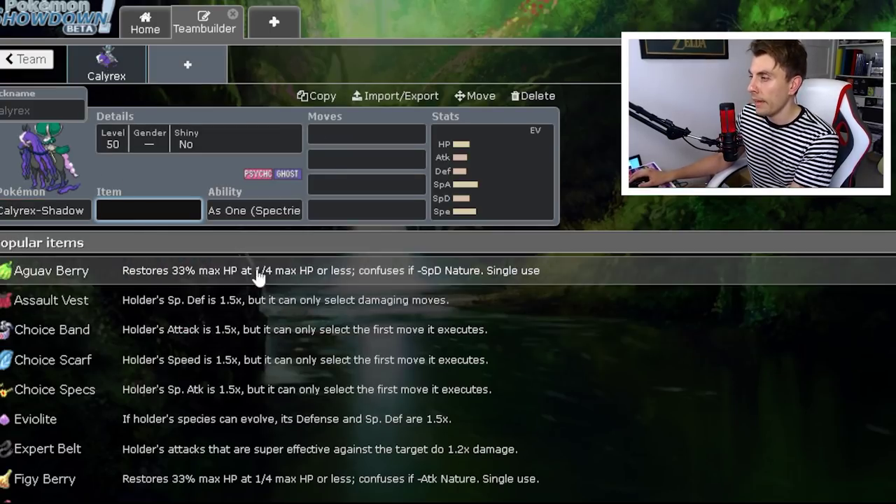
pyautogui.click(364, 207)
pyautogui.write('as')
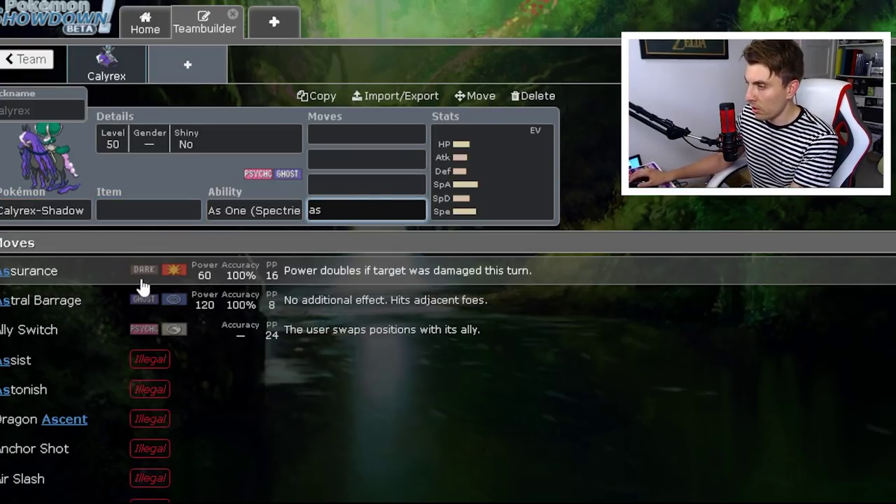
pyautogui.click(145, 301)
# Give Calyrex-Shadow the moves Expanding Force in its third slot and Draining Kiss in its second slot.
pyautogui.click(336, 185)
pyautogui.write('e')
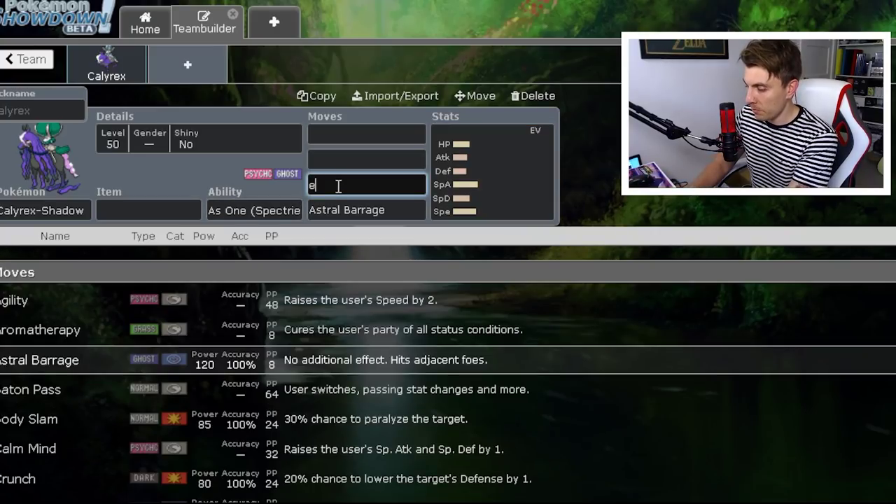
pyautogui.write('xpa')
pyautogui.click(314, 270)
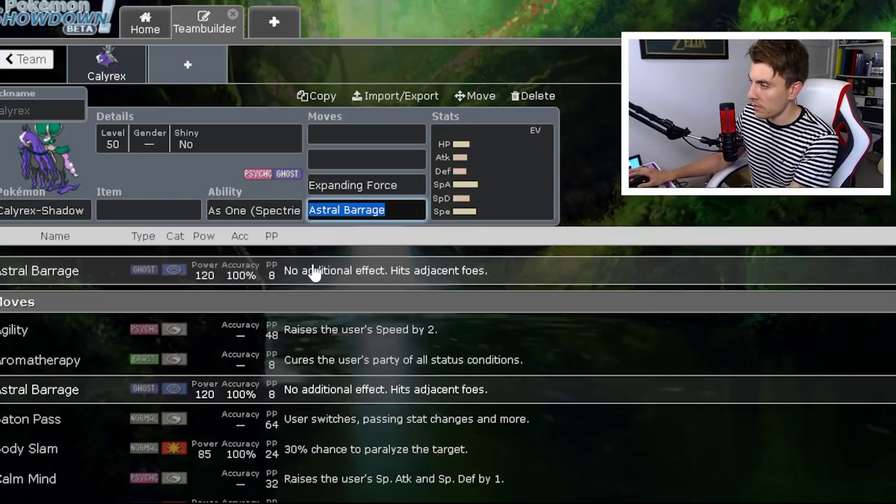
pyautogui.click(358, 156)
pyautogui.write('drain')
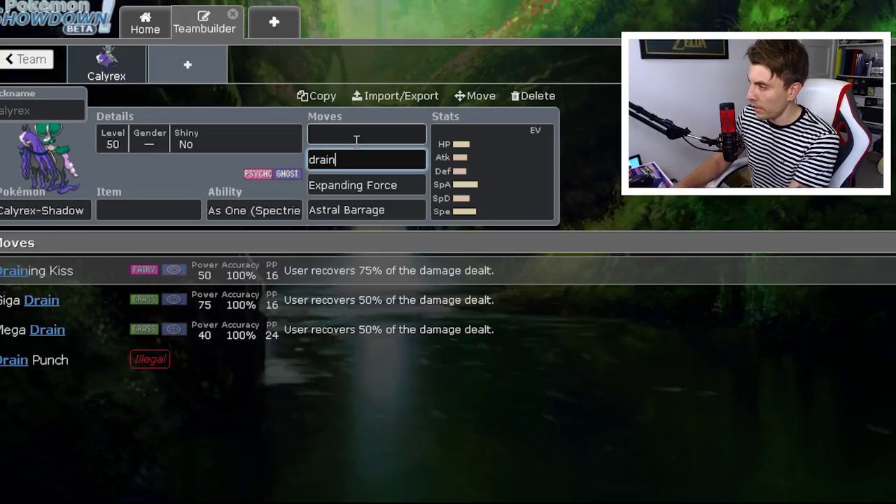
pyautogui.click(318, 270)
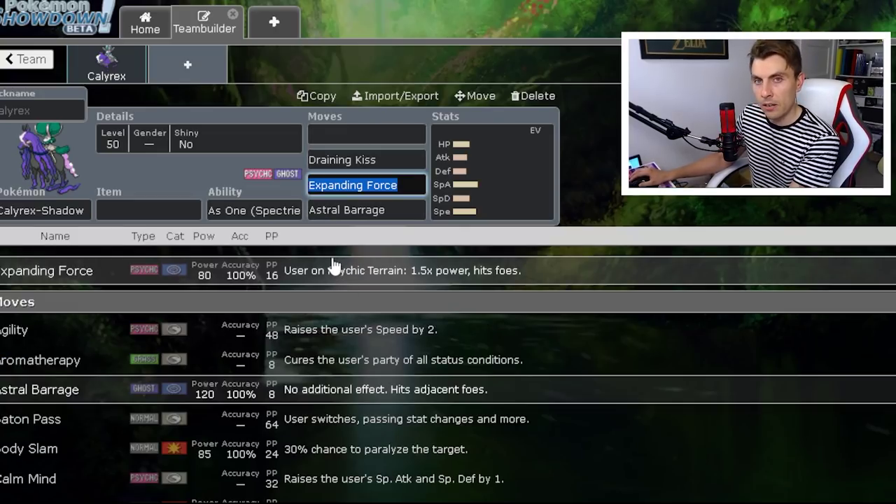
# Add the female form Indeedee-F as the second team member.
pyautogui.click(202, 70)
pyautogui.write('indee')
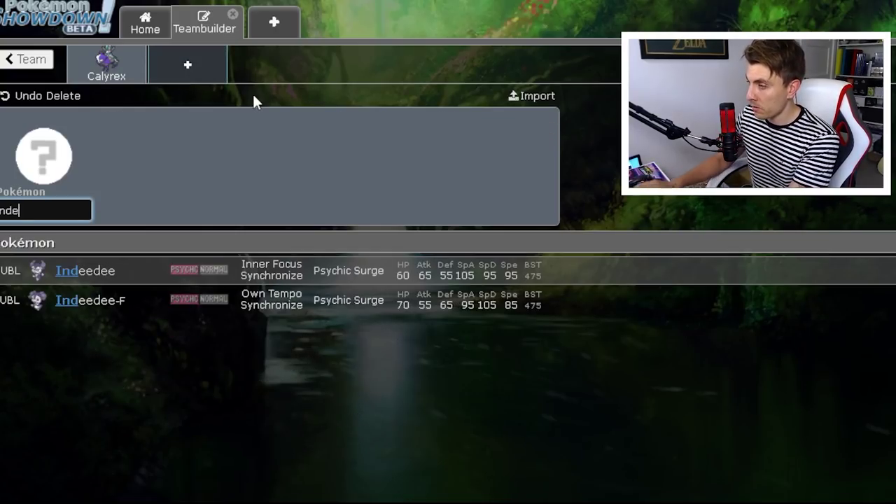
pyautogui.click(172, 294)
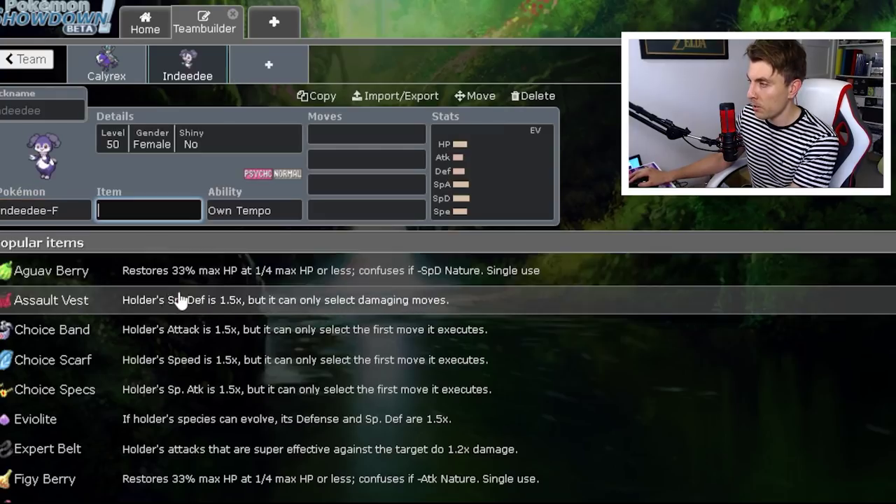
# Add Tapu Lele as the third team member and equip it with a Choice Scarf.
pyautogui.click(258, 68)
pyautogui.write('tapu lee')
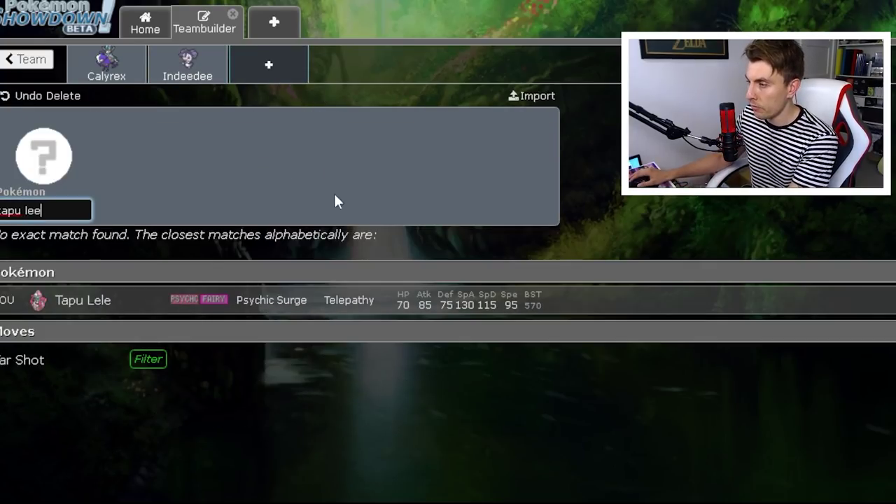
pyautogui.press('BackSpace')
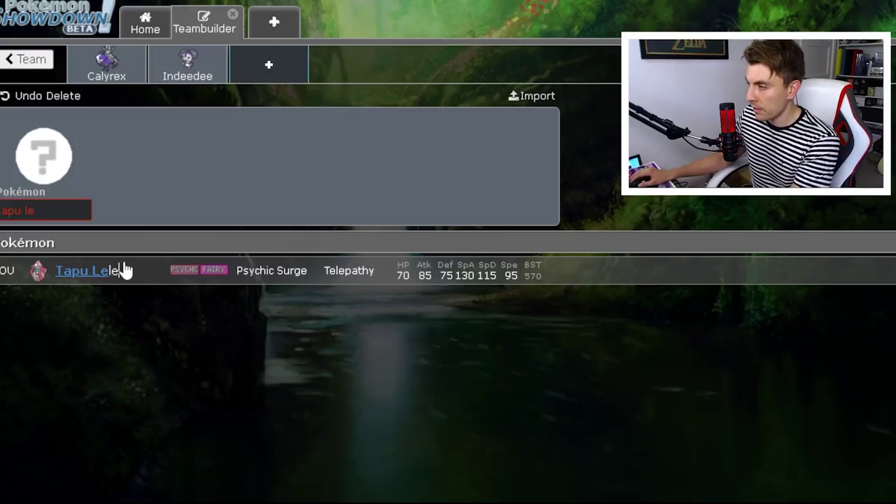
pyautogui.click(120, 266)
pyautogui.write('choice')
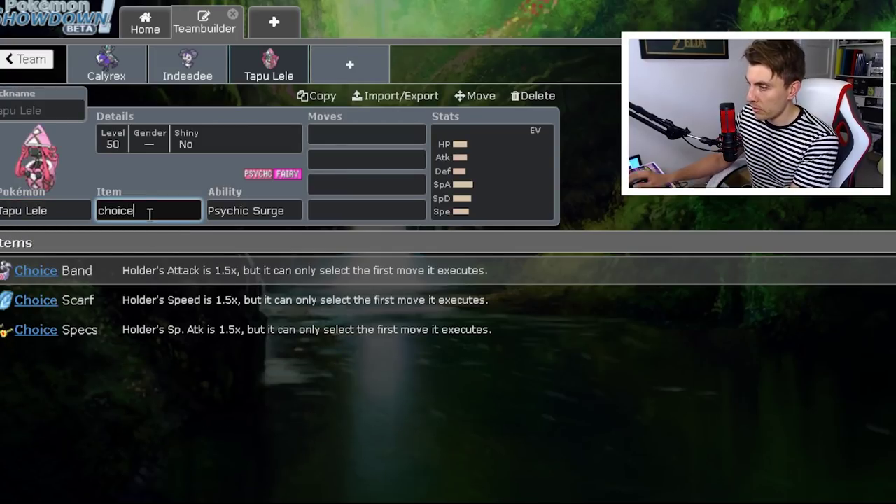
pyautogui.click(123, 307)
# Give Tapu Lele the move Dazzling Gleam in its fourth move slot.
pyautogui.click(354, 205)
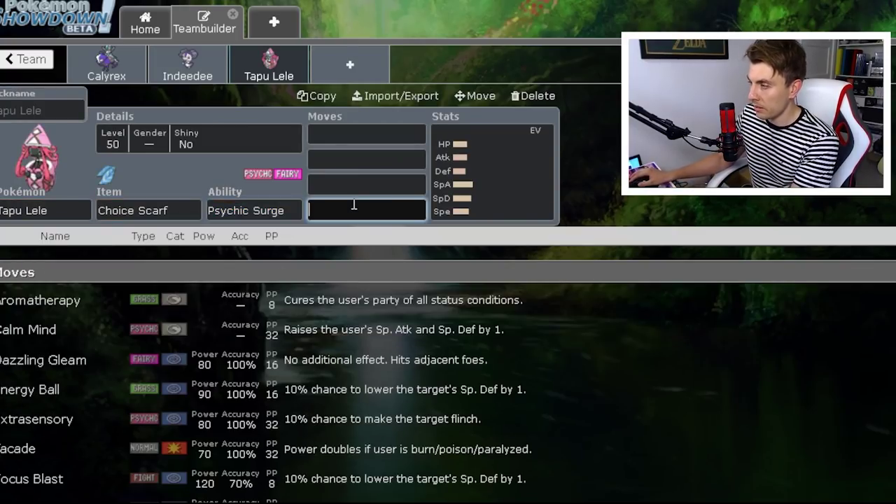
pyautogui.write('dazz')
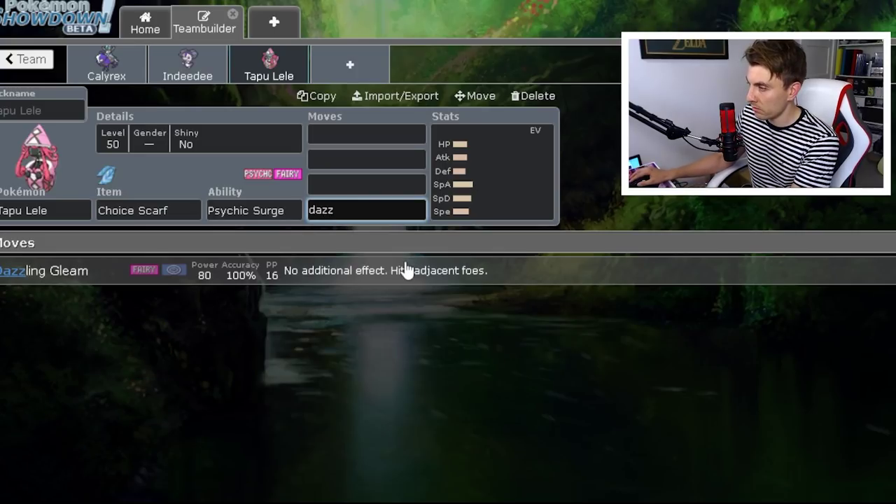
pyautogui.click(404, 269)
# Review the sets of Calyrex-Shadow, Tapu Lele and Indeedee-F one after another.
pyautogui.click(108, 70)
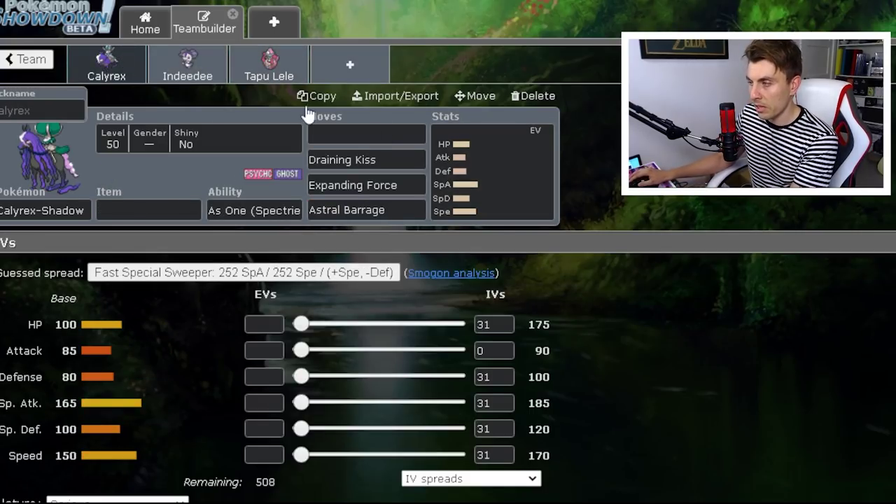
pyautogui.click(276, 78)
pyautogui.click(187, 74)
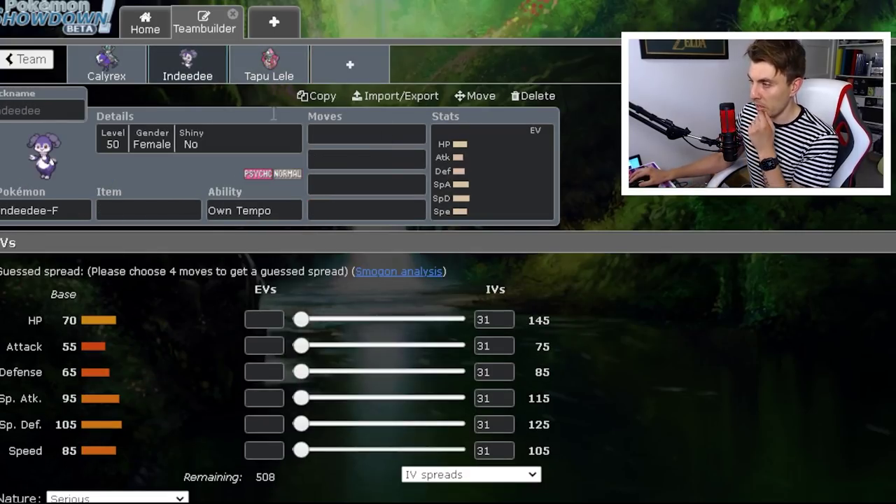
pyautogui.click(106, 74)
pyautogui.click(189, 67)
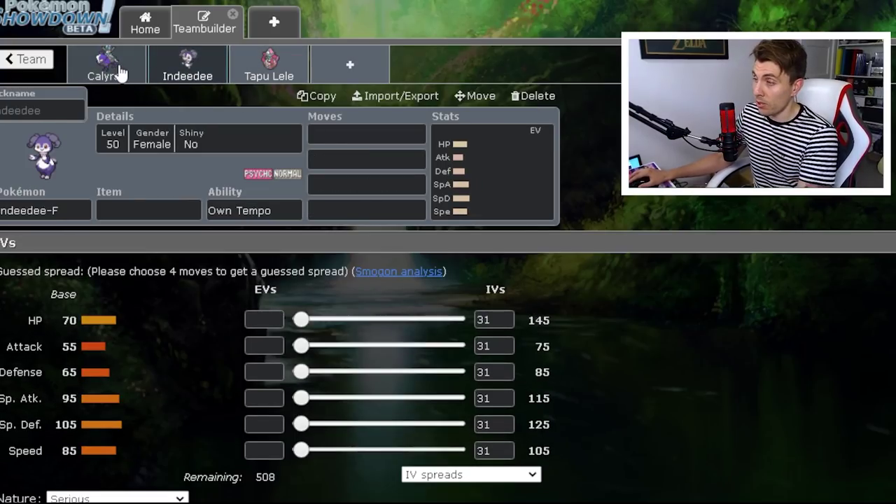
# Delete Tapu Lele, Indeedee-F and Calyrex-Shadow from the team.
pyautogui.click(266, 68)
pyautogui.click(530, 95)
pyautogui.click(187, 67)
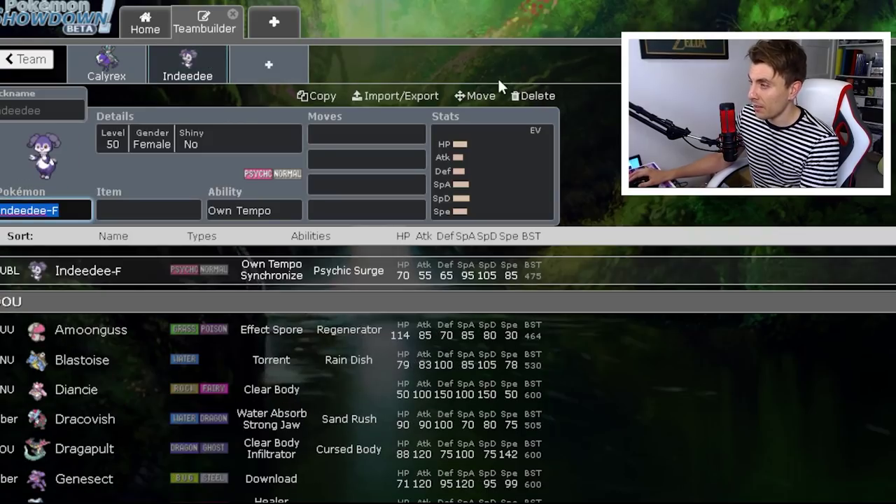
pyautogui.click(533, 96)
pyautogui.click(112, 68)
pyautogui.click(536, 96)
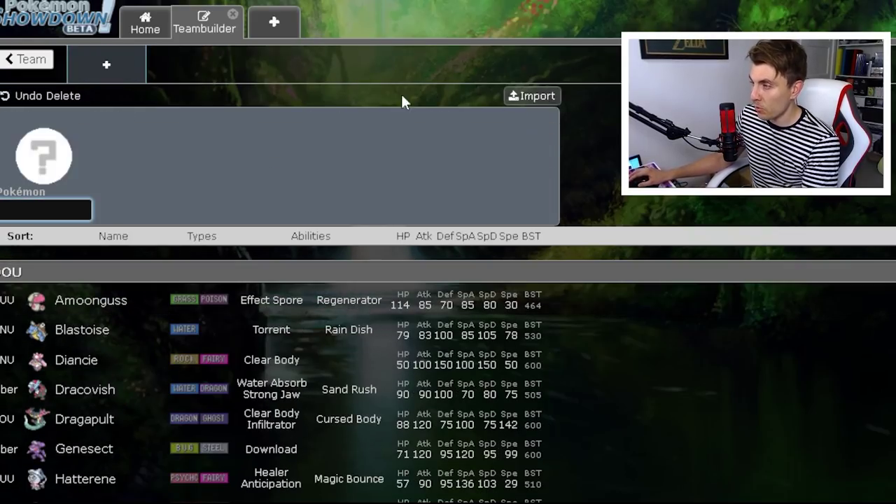
# Add Kyogre as the first team member and the regular form of Tornadus as the second.
pyautogui.write('kyogre')
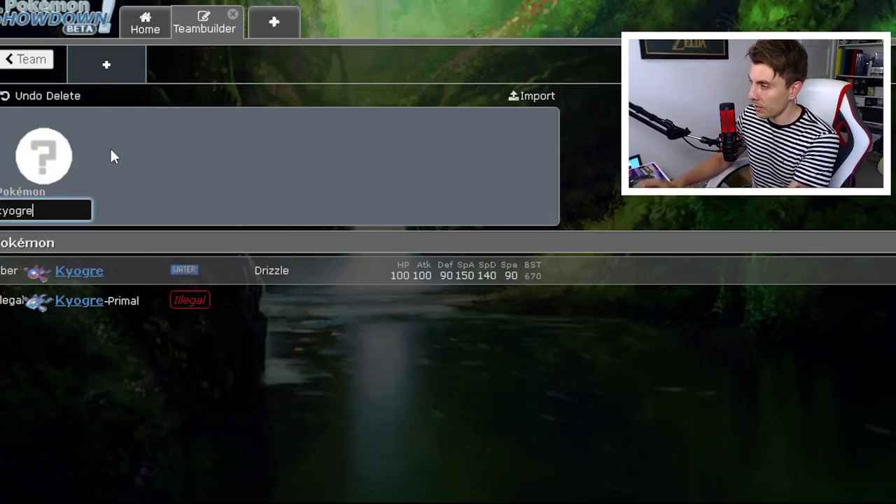
pyautogui.click(89, 271)
pyautogui.click(165, 77)
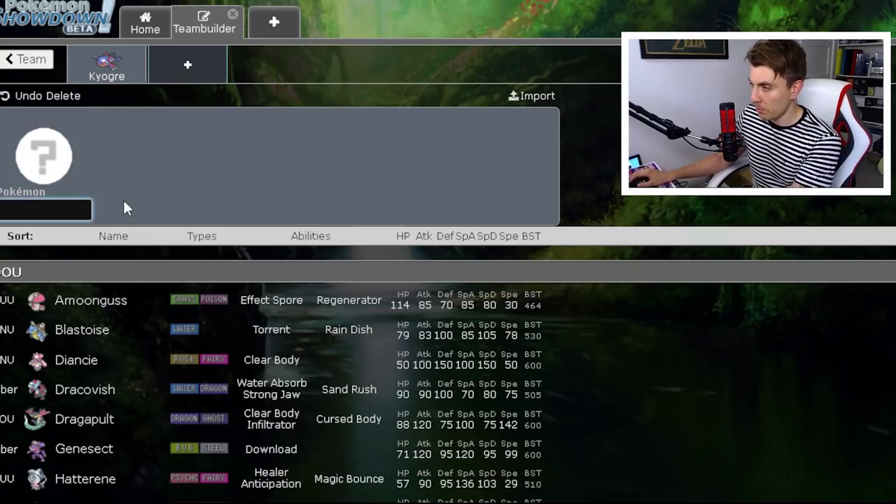
pyautogui.write('Torn')
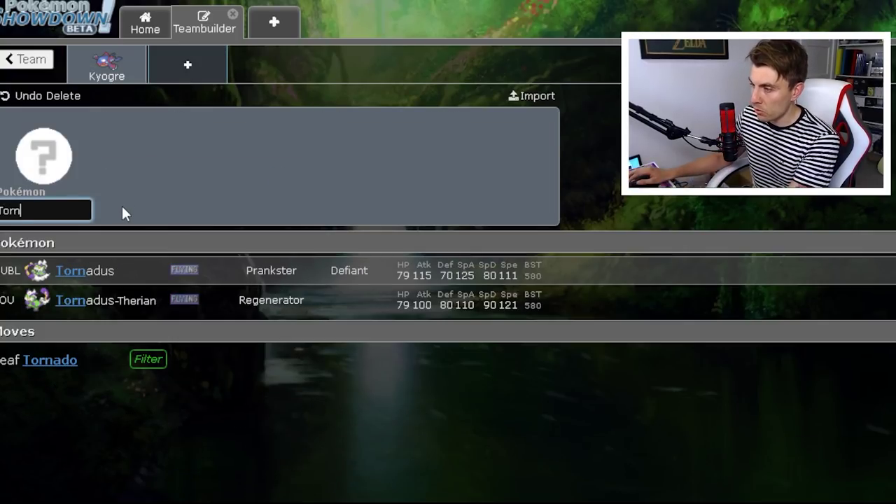
pyautogui.click(112, 274)
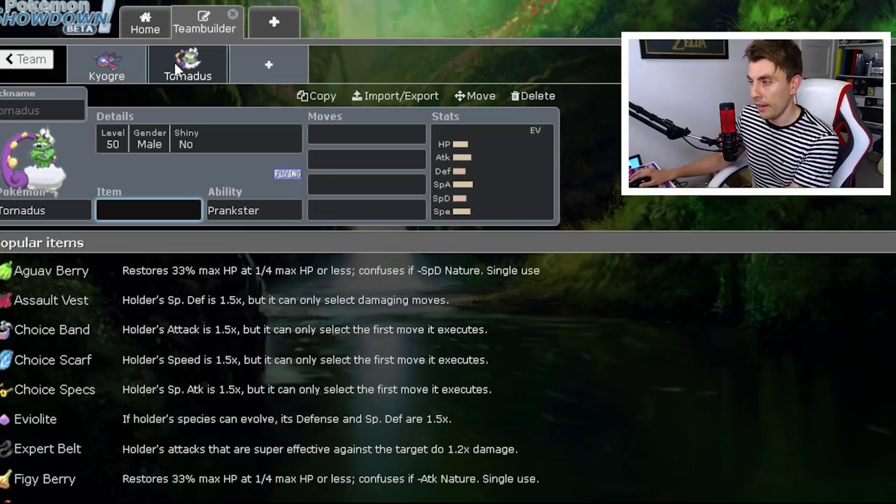
# Give Tornadus the moves Tailwind in its second slot and Hurricane in its third slot.
pyautogui.click(349, 162)
pyautogui.write('tailw')
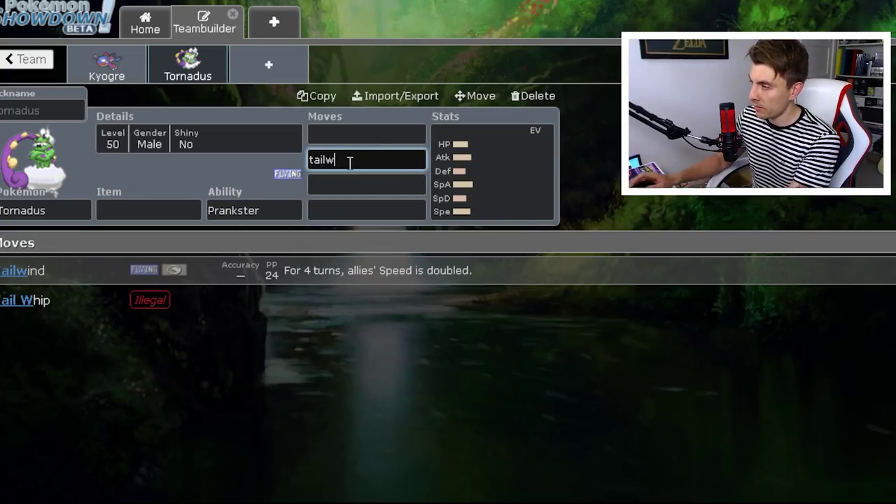
pyautogui.click(269, 273)
pyautogui.click(344, 186)
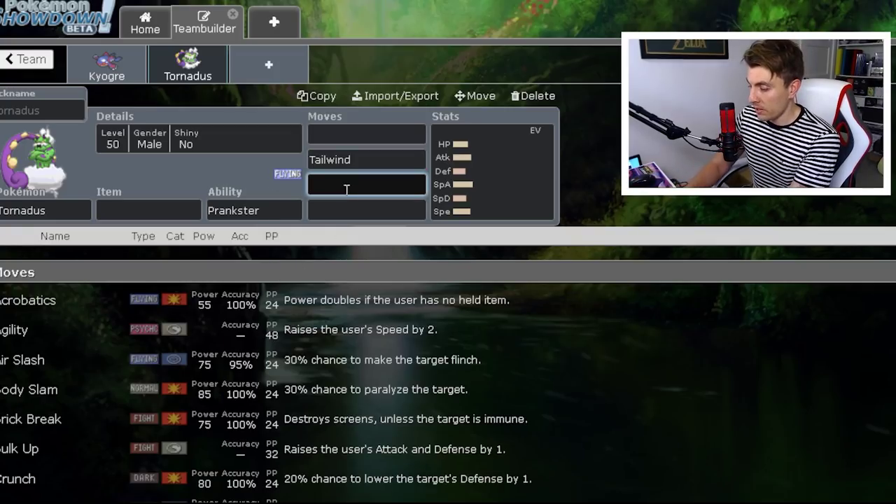
pyautogui.write('hur')
pyautogui.click(346, 273)
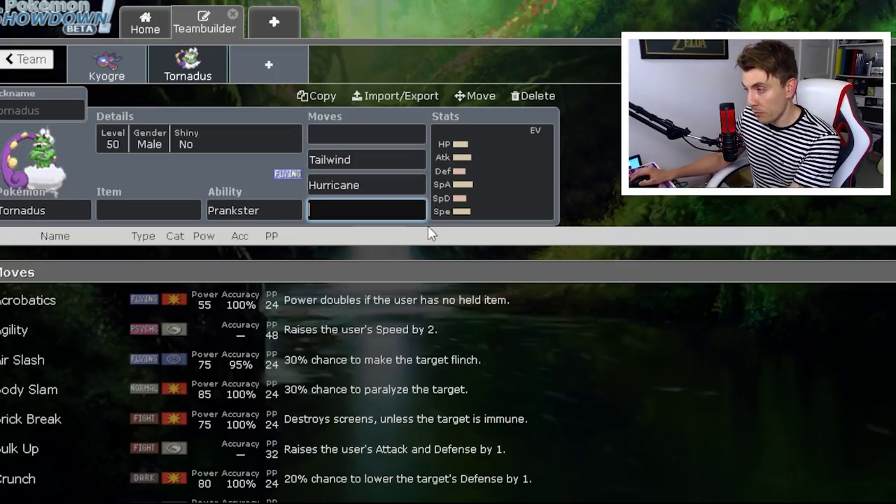
# Give Kyogre the move Water Spout in its fourth move slot.
pyautogui.click(107, 66)
pyautogui.click(348, 210)
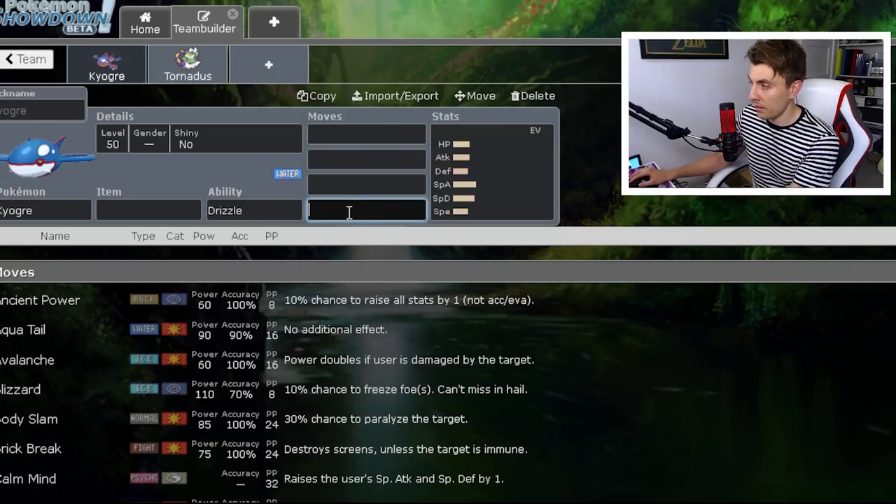
pyautogui.write('water')
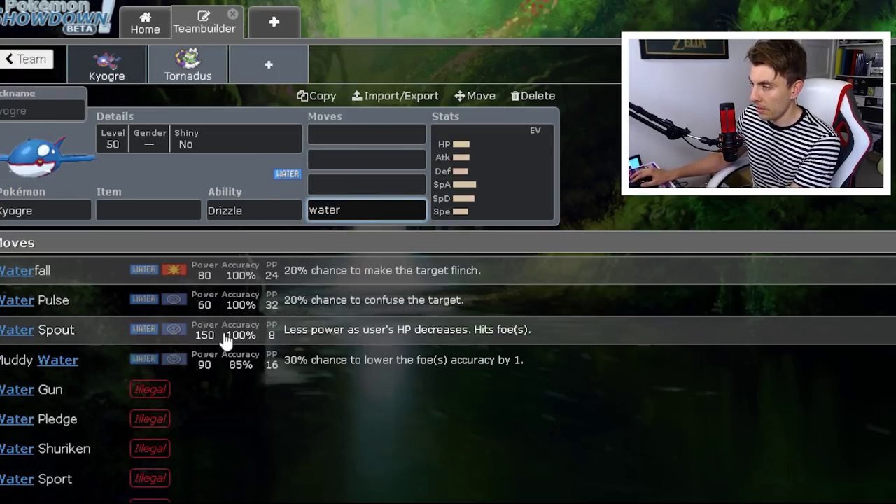
pyautogui.click(227, 332)
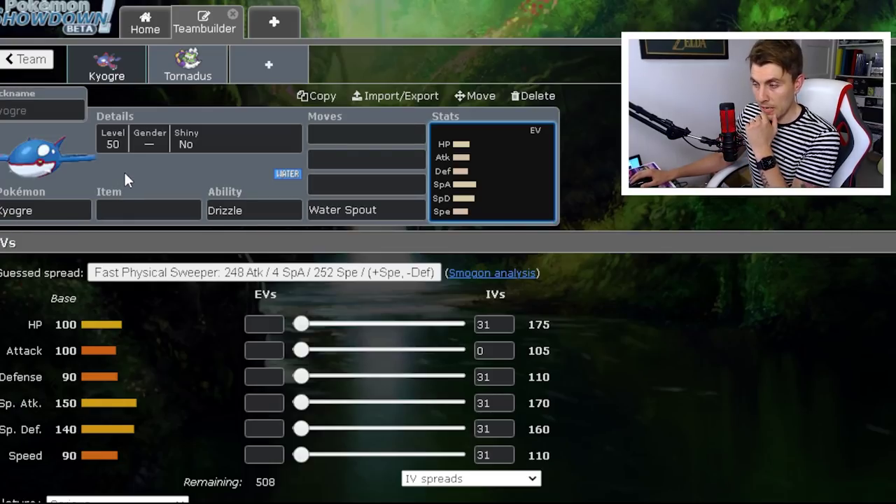
# Delete Kyogre and Tornadus from the team.
pyautogui.click(539, 101)
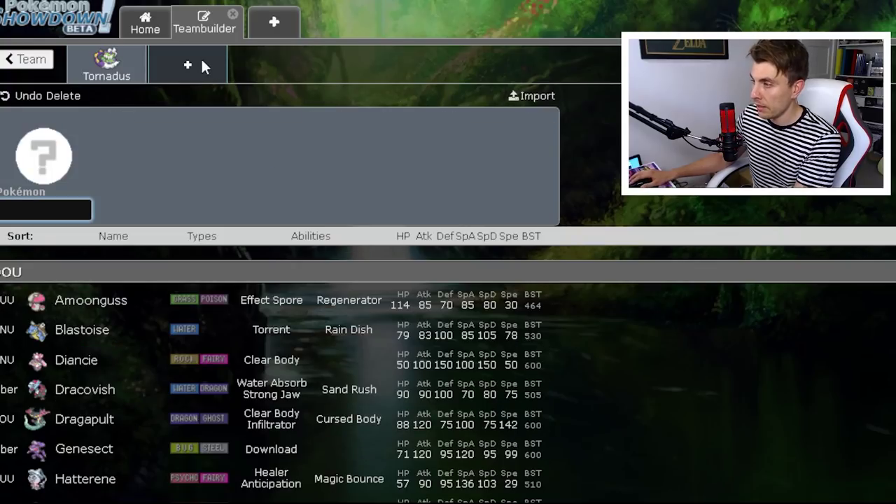
pyautogui.click(106, 64)
pyautogui.click(536, 98)
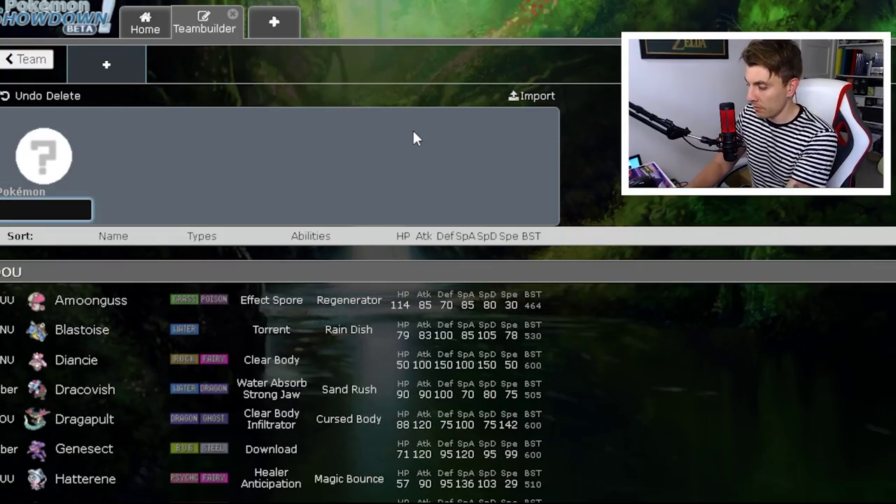
# Add Regieleki as the first team member and give it a Focus Sash.
pyautogui.write('reg')
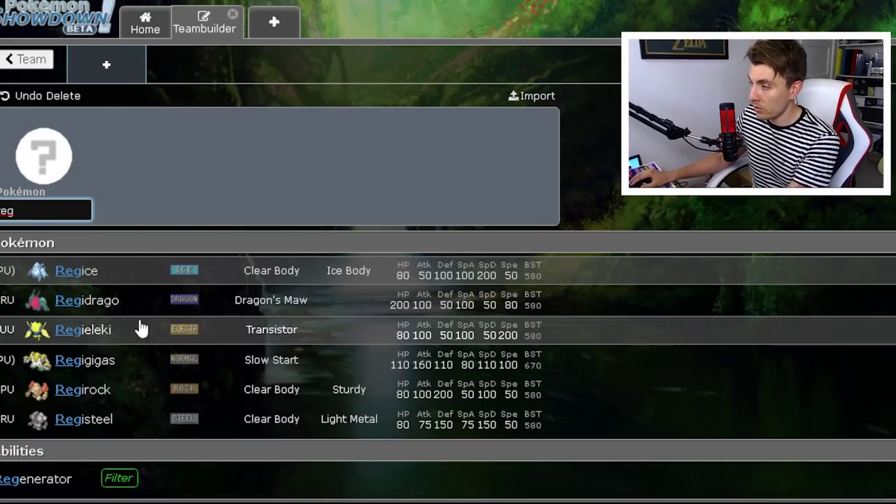
pyautogui.click(140, 326)
pyautogui.write('focu')
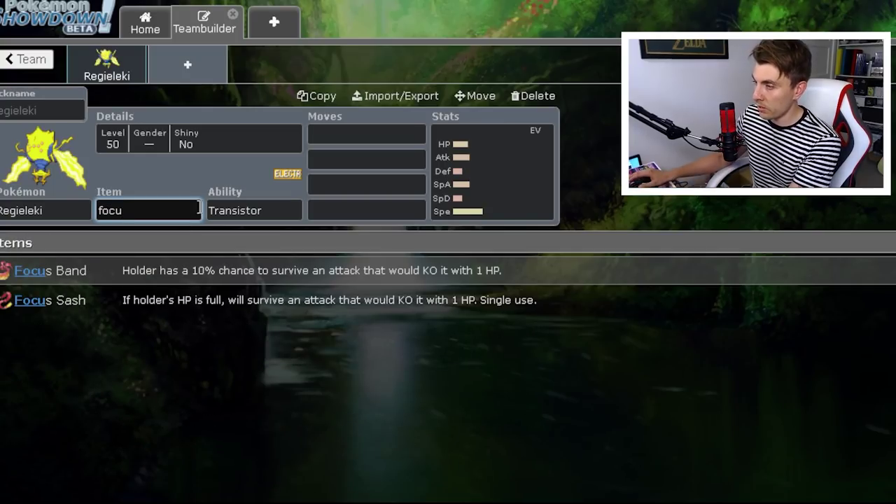
pyautogui.click(173, 299)
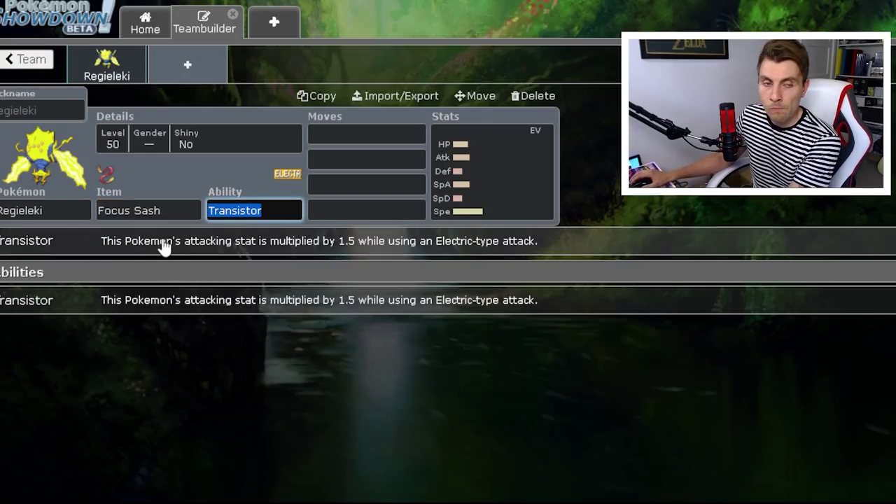
# Give Regieleki the move Electroweb in its second move slot.
pyautogui.click(368, 166)
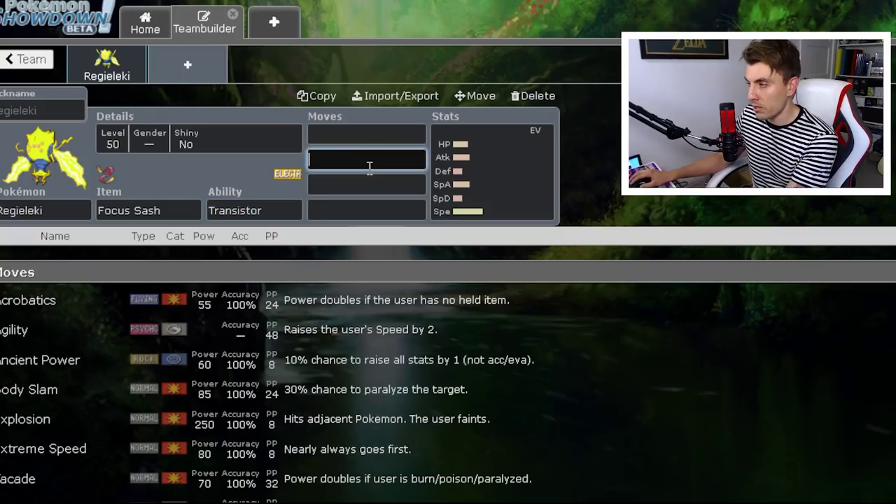
pyautogui.write('ele')
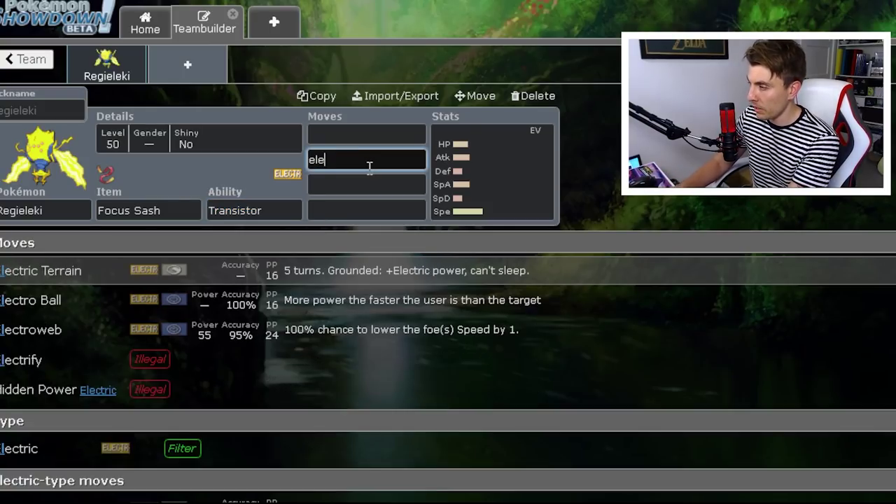
pyautogui.click(290, 338)
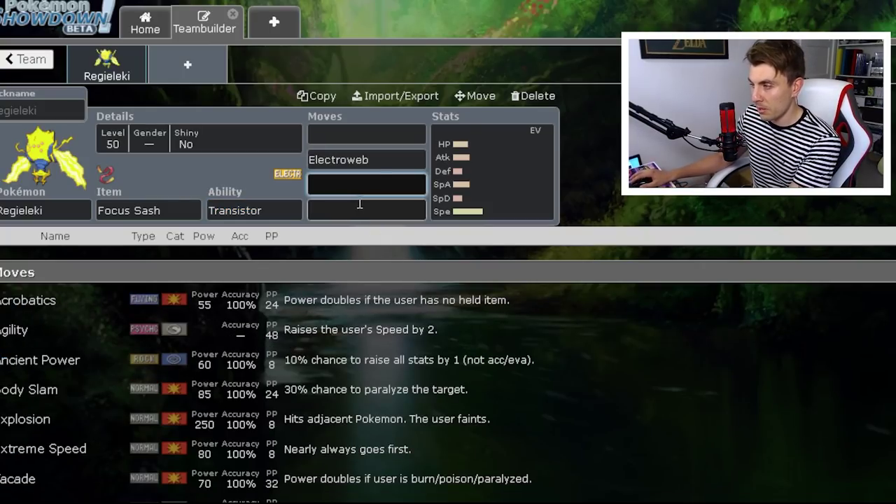
pyautogui.click(385, 159)
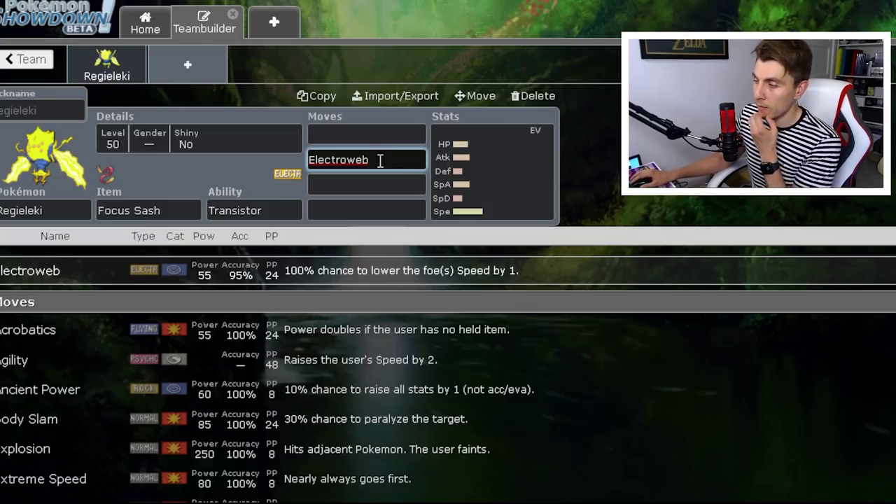
# Add the regular Fighting/Dark form of Urshifu as the second team member.
pyautogui.click(189, 66)
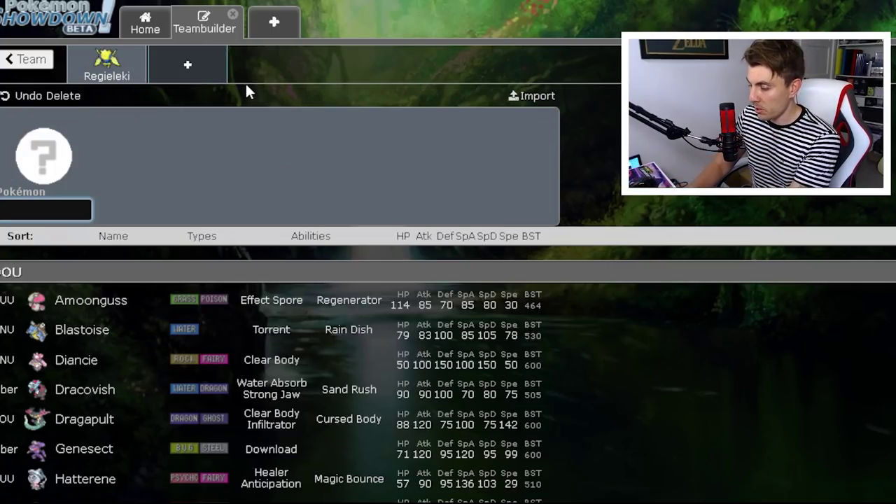
pyautogui.write('urshi')
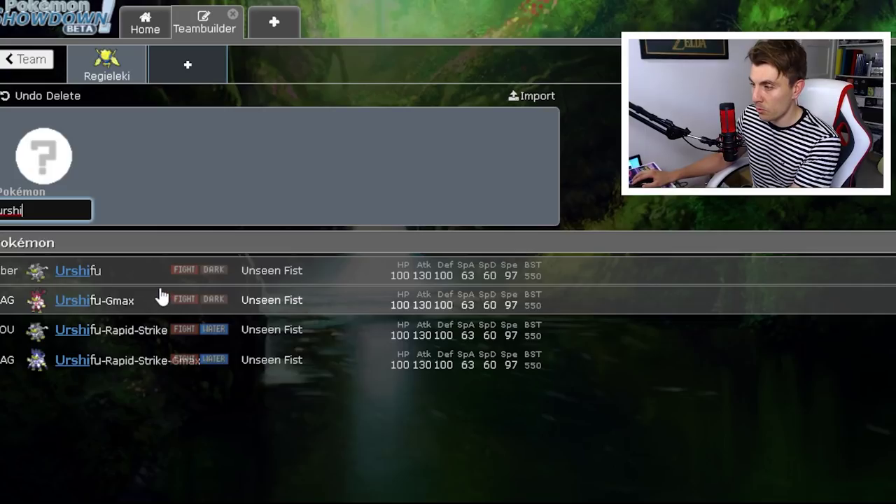
pyautogui.click(143, 273)
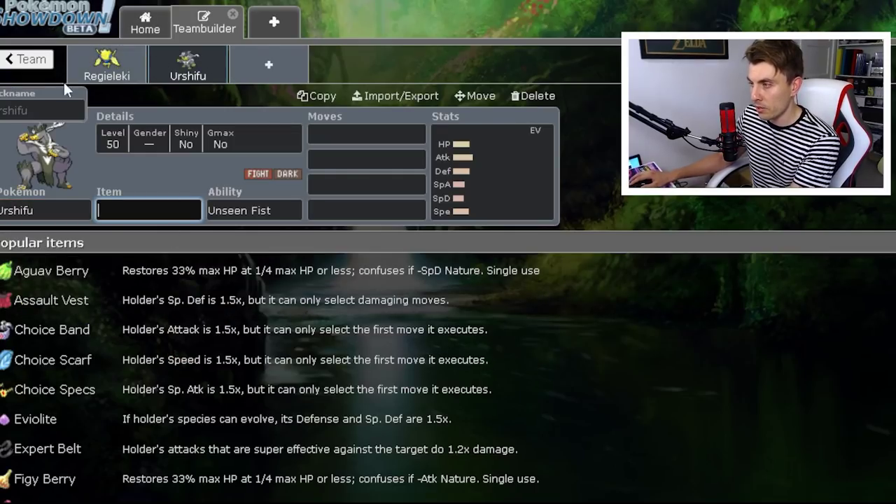
pyautogui.click(126, 87)
pyautogui.click(136, 63)
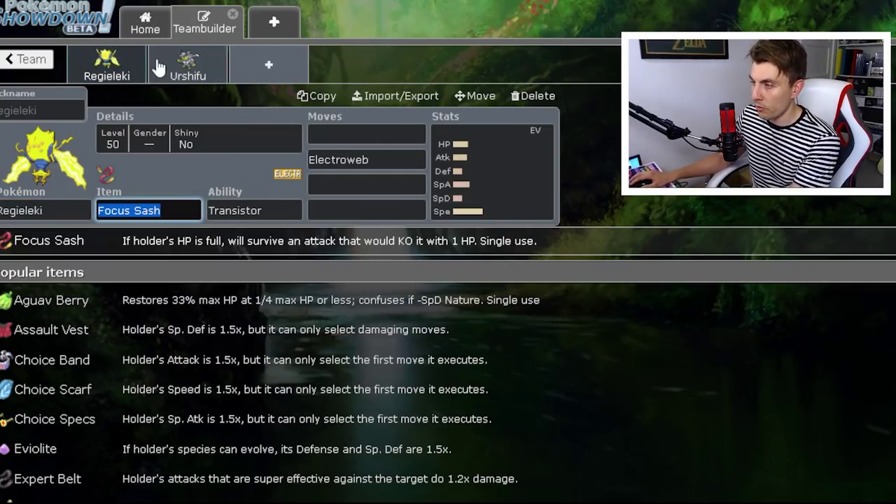
pyautogui.click(160, 67)
pyautogui.click(105, 62)
pyautogui.click(184, 61)
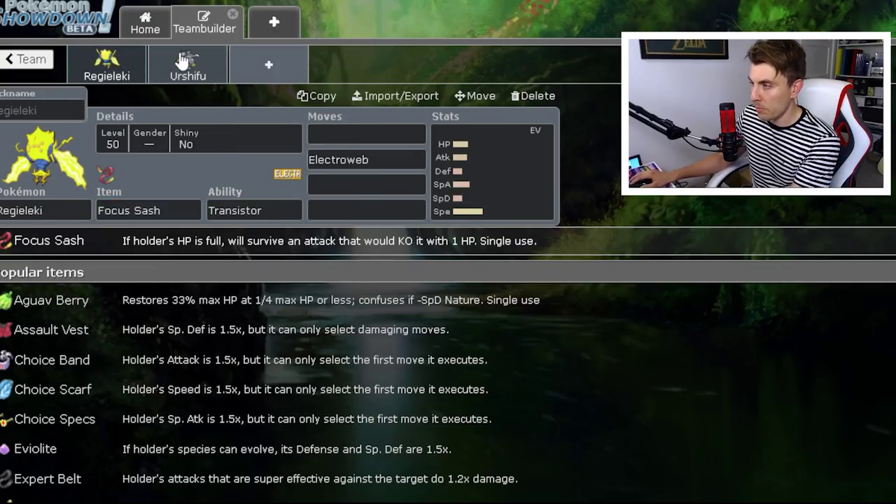